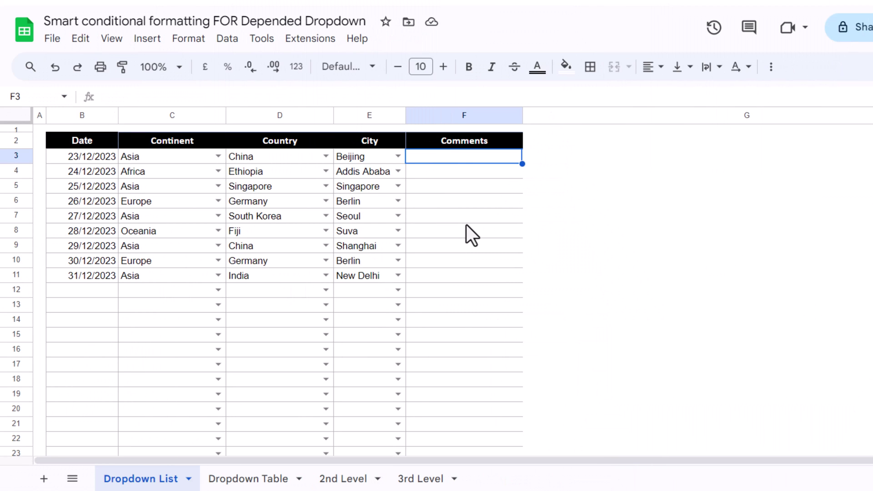
Change row 3 to continent Africa, country Ghana and city Accra via the dropdowns
{"action": "left_click", "coordinate": [331, 154]}
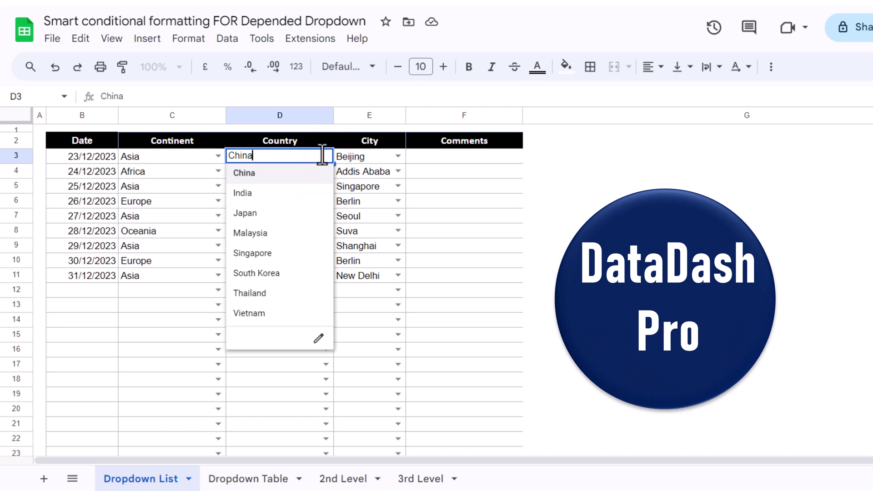
{"action": "left_click", "coordinate": [218, 155]}
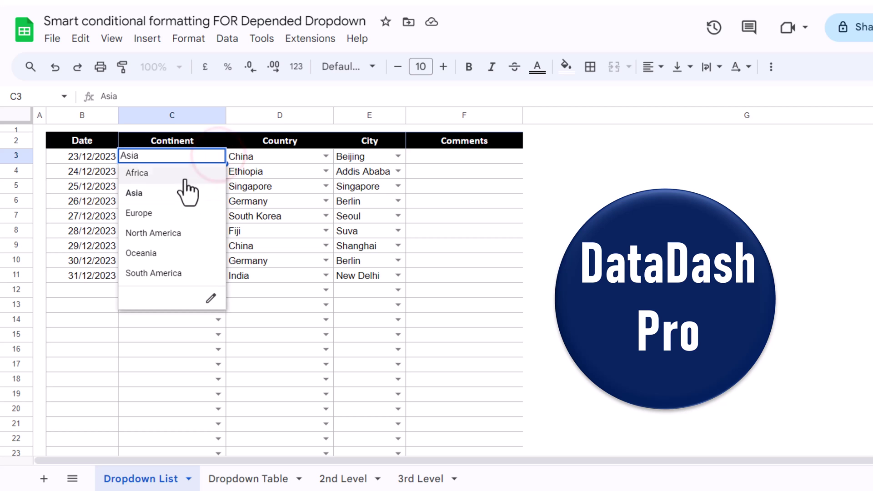
{"action": "left_click", "coordinate": [184, 173]}
{"action": "left_click", "coordinate": [326, 156]}
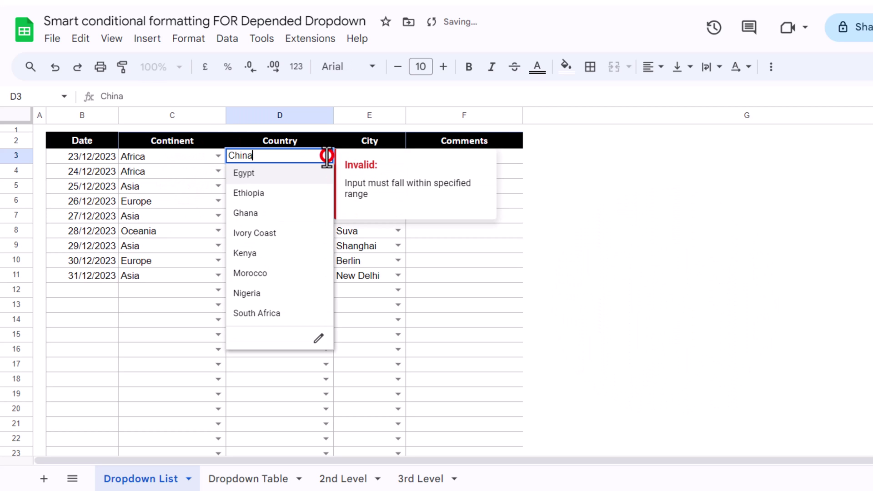
{"action": "left_click", "coordinate": [253, 478]}
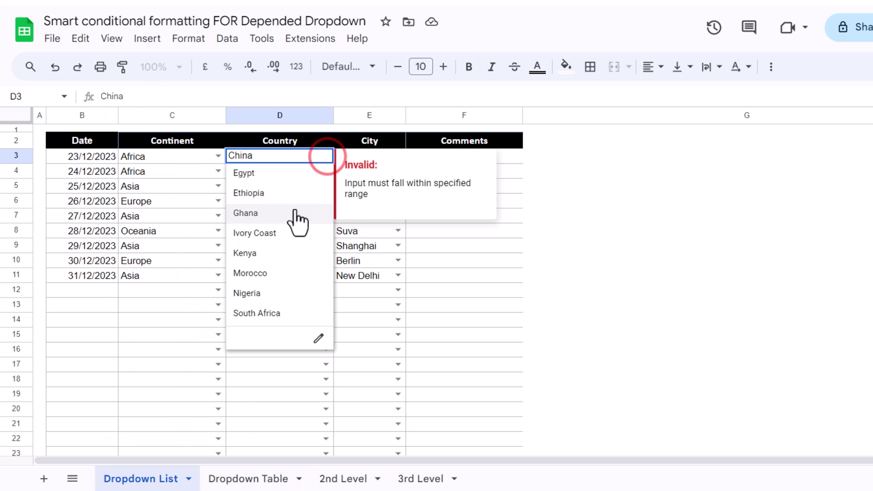
{"action": "left_click", "coordinate": [296, 217]}
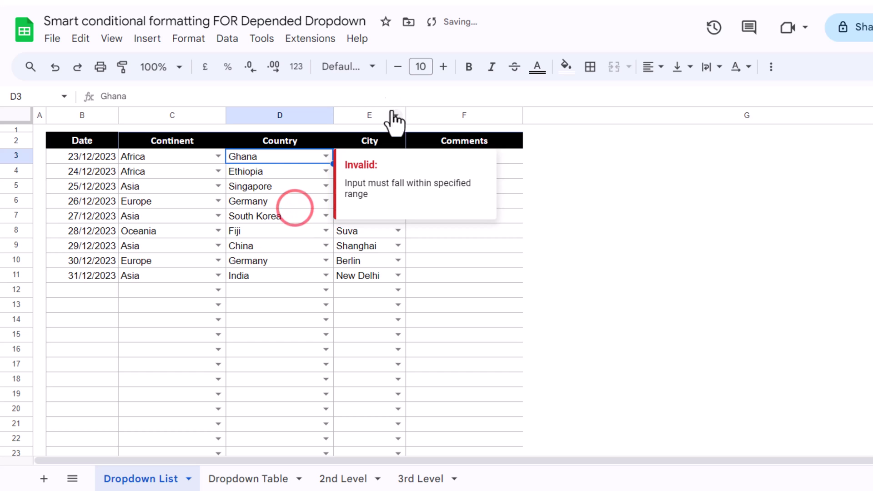
{"action": "left_click", "coordinate": [397, 156]}
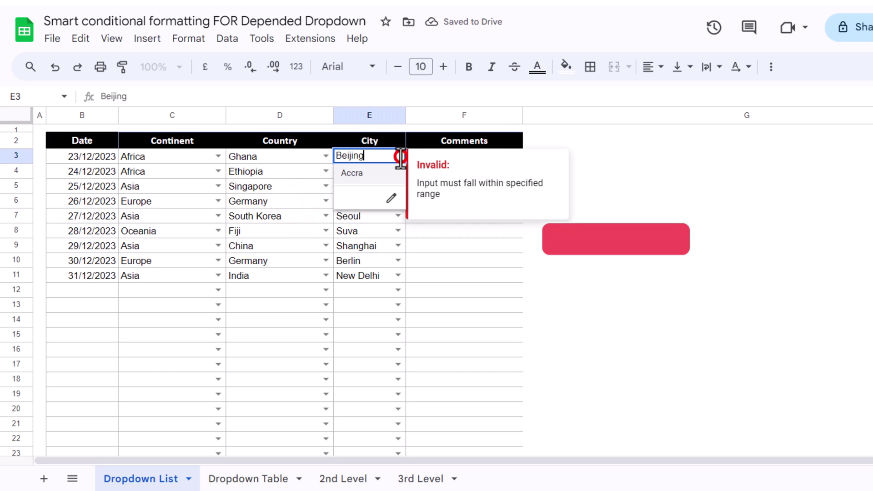
{"action": "left_click", "coordinate": [354, 173]}
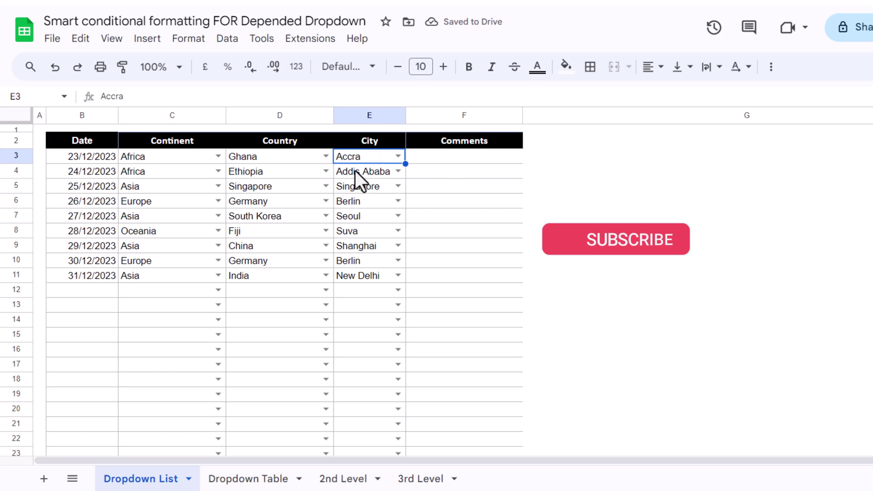
{"action": "left_click", "coordinate": [446, 158]}
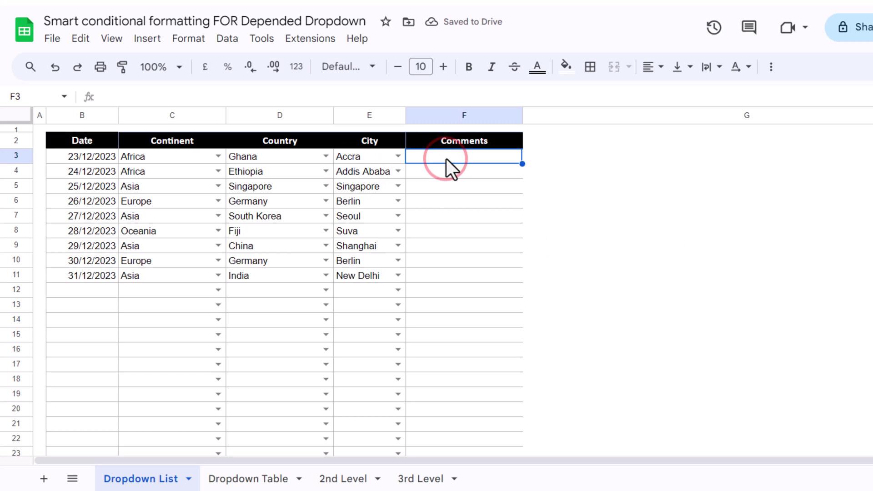
Begin F3's formula as =xmatch($D3&$E3, with column-locked country and city references
{"action": "type", "text": "="}
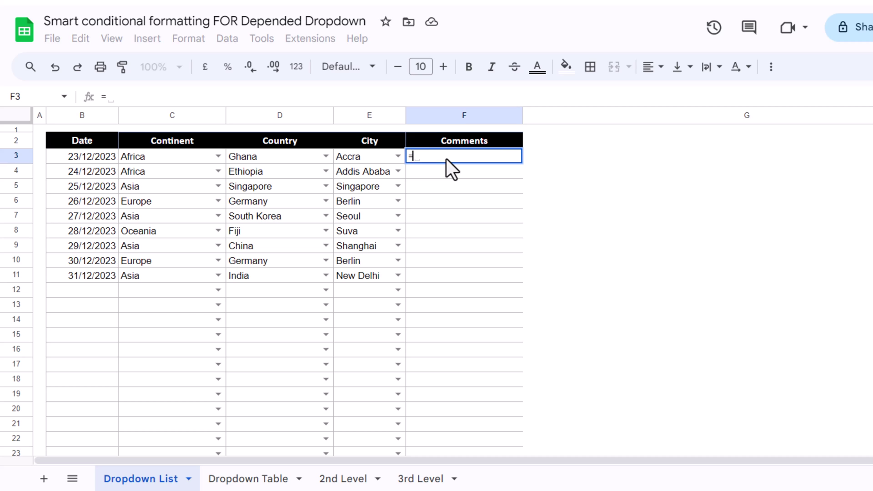
{"action": "type", "text": "xmatch("}
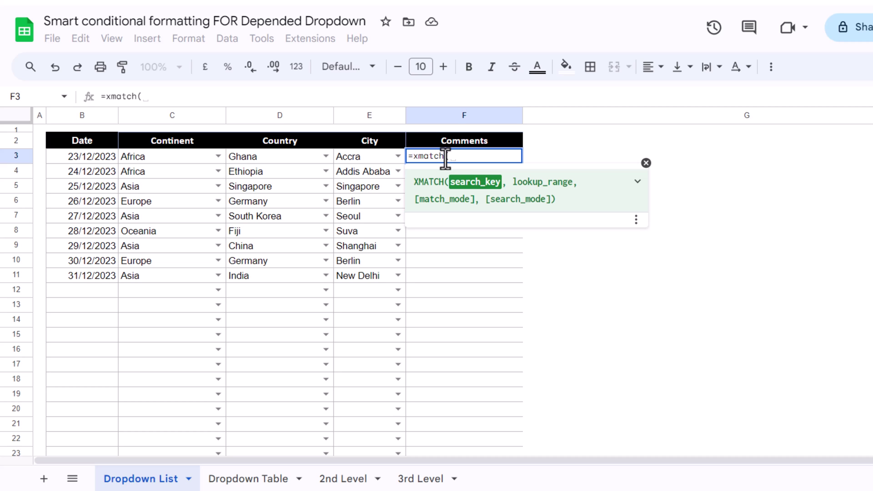
{"action": "left_click", "coordinate": [271, 160]}
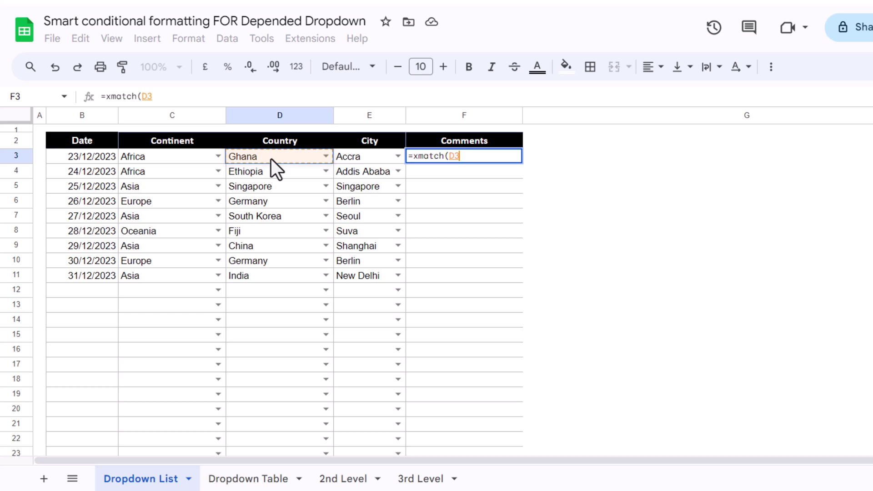
{"action": "type", "text": "&"}
{"action": "left_click", "coordinate": [372, 160]}
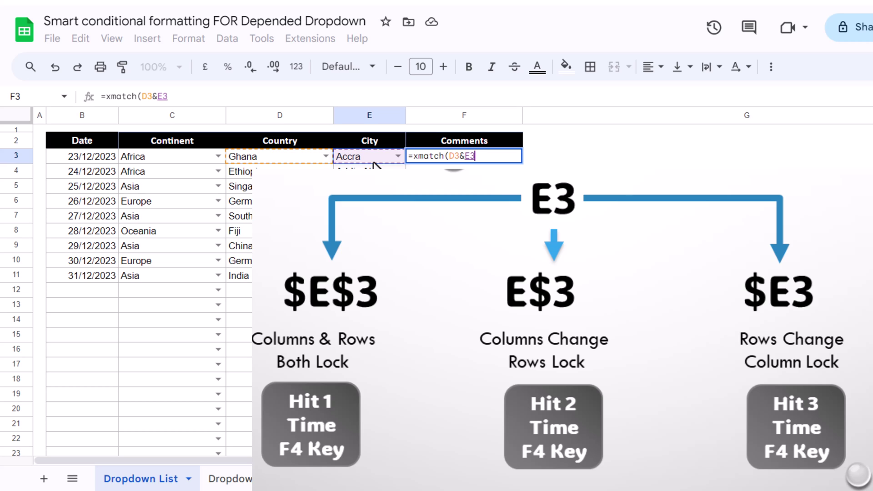
{"action": "key", "text": "F4"}
{"action": "key", "text": "F4"}
{"action": "key", "text": "F4"}
{"action": "left_click", "coordinate": [452, 156]}
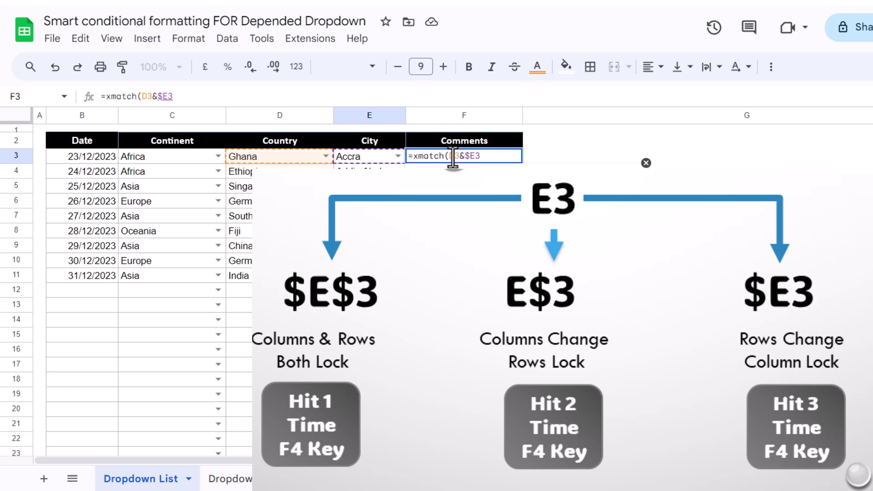
{"action": "key", "text": "F4"}
{"action": "key", "text": "F4"}
{"action": "key", "text": "F4"}
{"action": "left_click", "coordinate": [490, 156]}
{"action": "type", "text": ","}
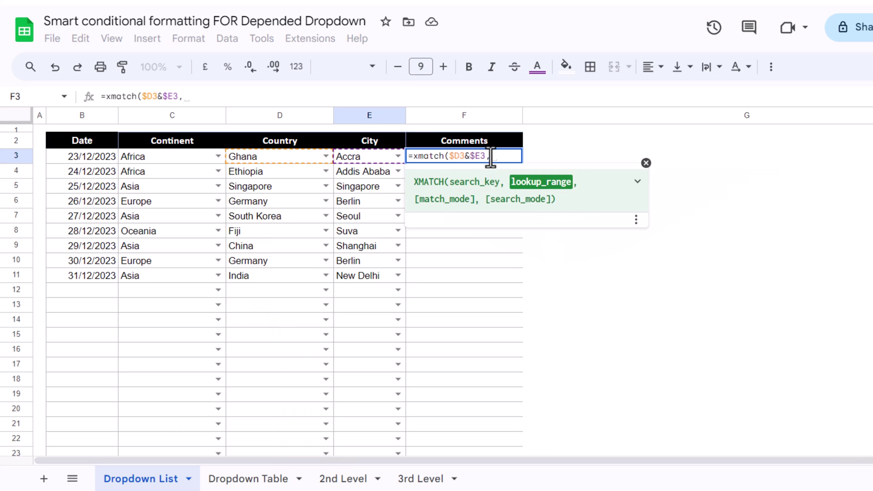
{"action": "left_click", "coordinate": [257, 477]}
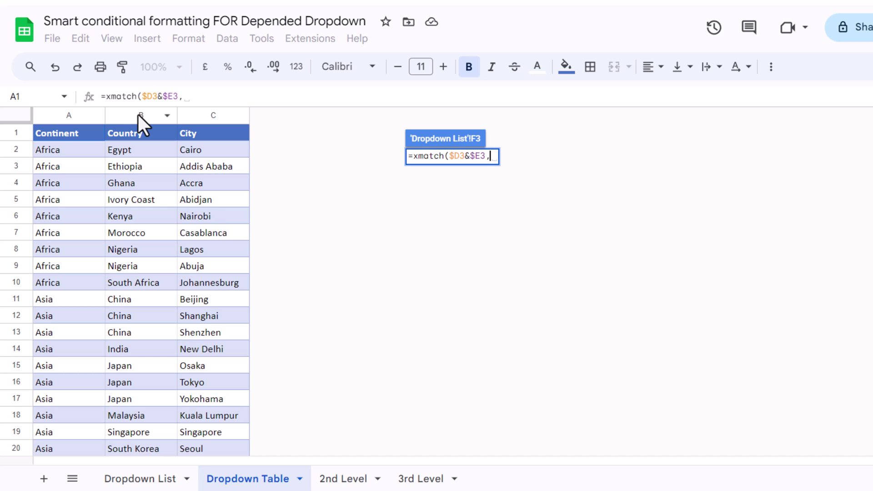
Complete F3 as =xmatch($D3&$E3,'Dropdown Table'!B:B&'Dropdown Table'!C:C,0), currently showing #N/A
{"action": "left_click", "coordinate": [137, 113]}
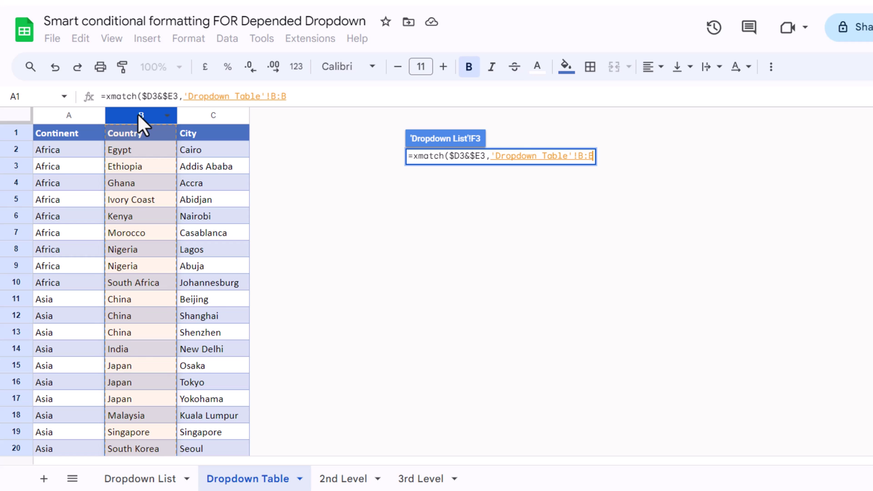
{"action": "type", "text": "&"}
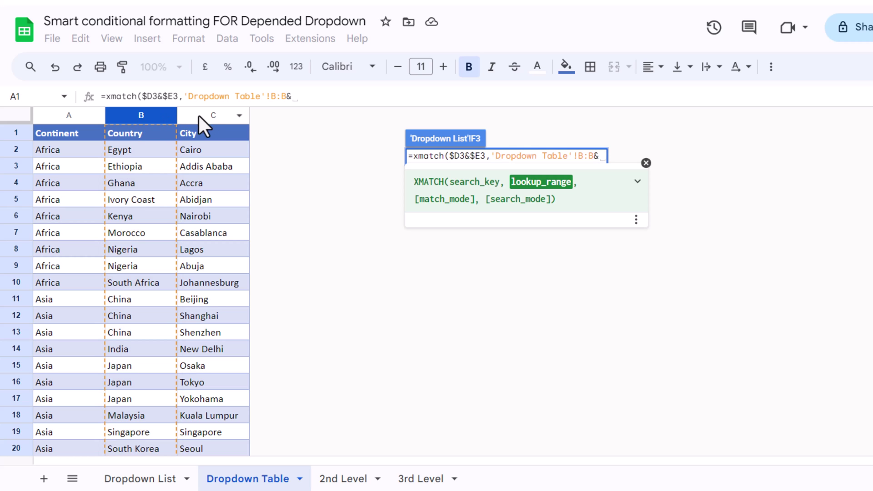
{"action": "left_click", "coordinate": [208, 114]}
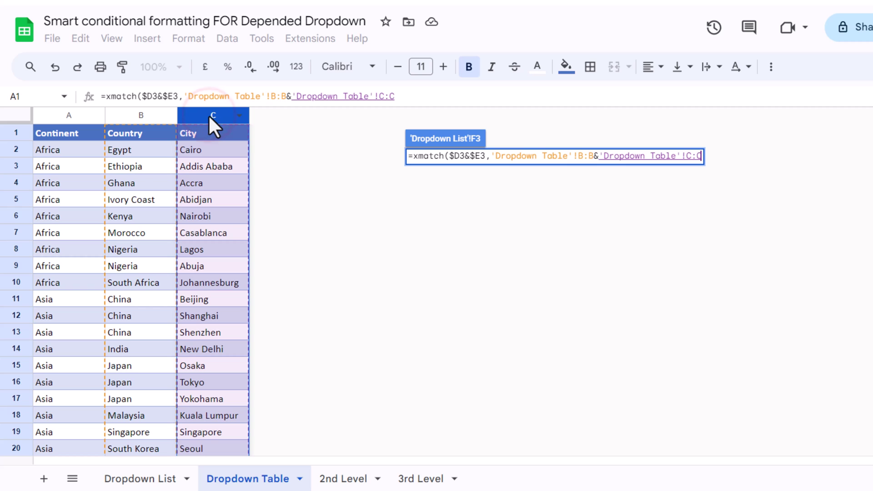
{"action": "type", "text": ","}
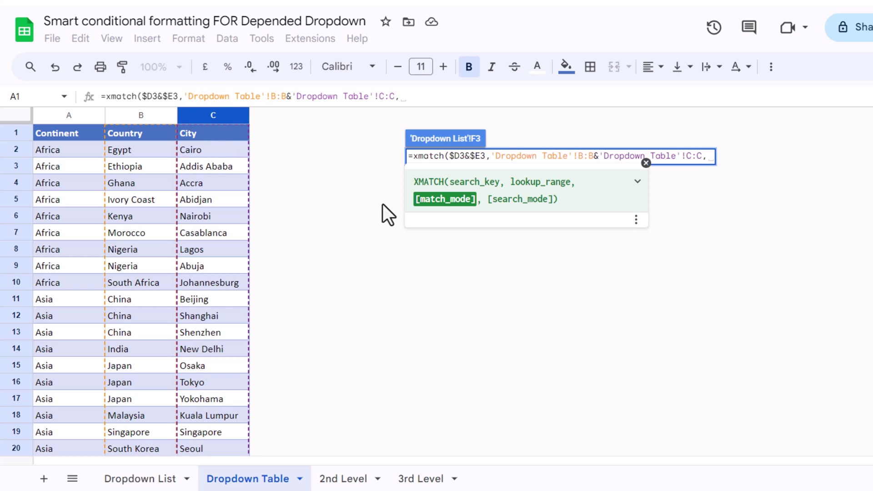
{"action": "type", "text": "0"}
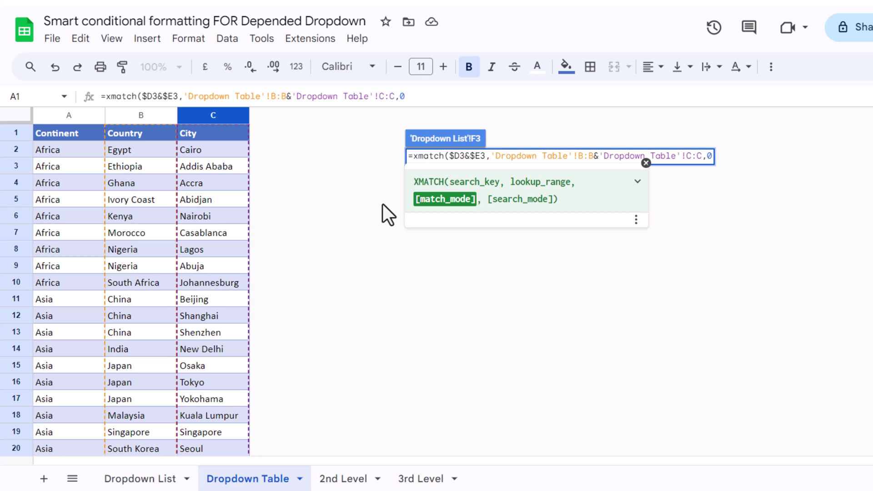
{"action": "type", "text": ")"}
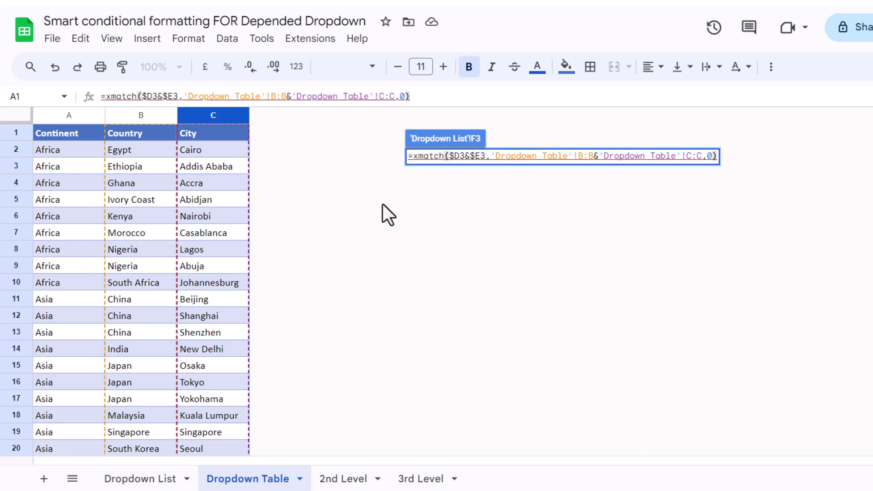
{"action": "key", "text": "Return"}
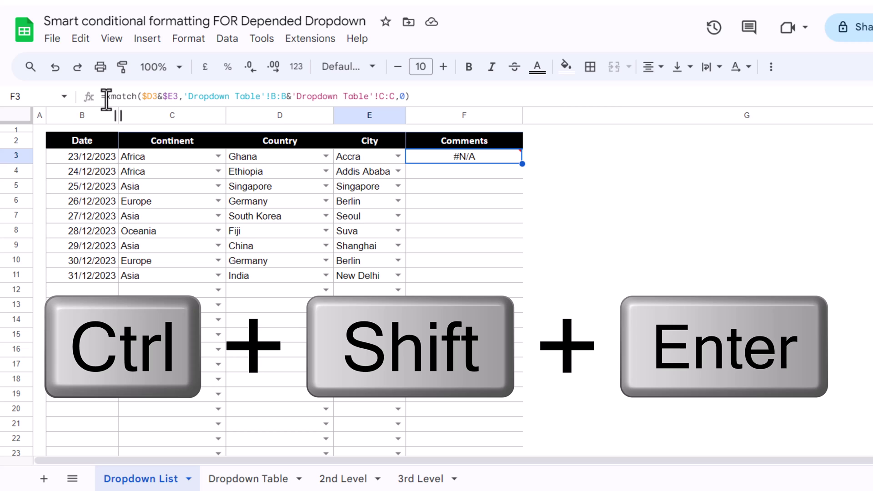
Wrap F3's XMATCH in ArrayFormula so it returns 4, declining the auto-fill suggestion
{"action": "left_click", "coordinate": [423, 99]}
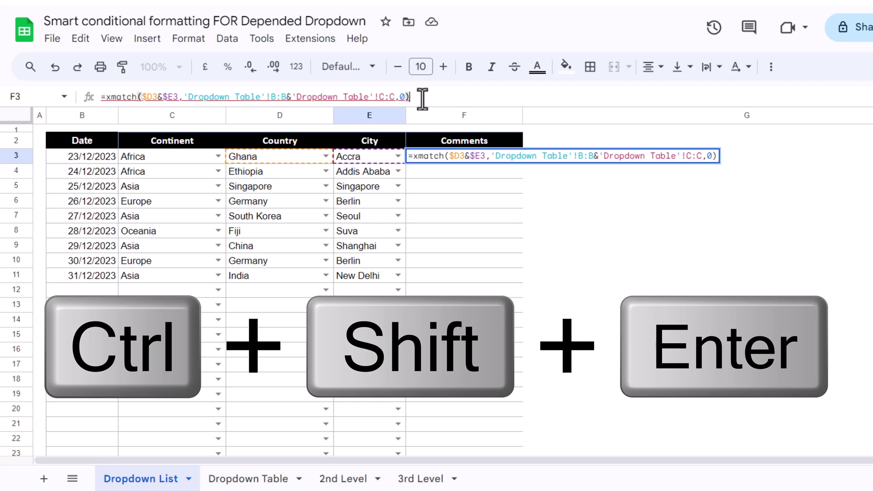
{"action": "key", "text": "ctrl+shift+Return"}
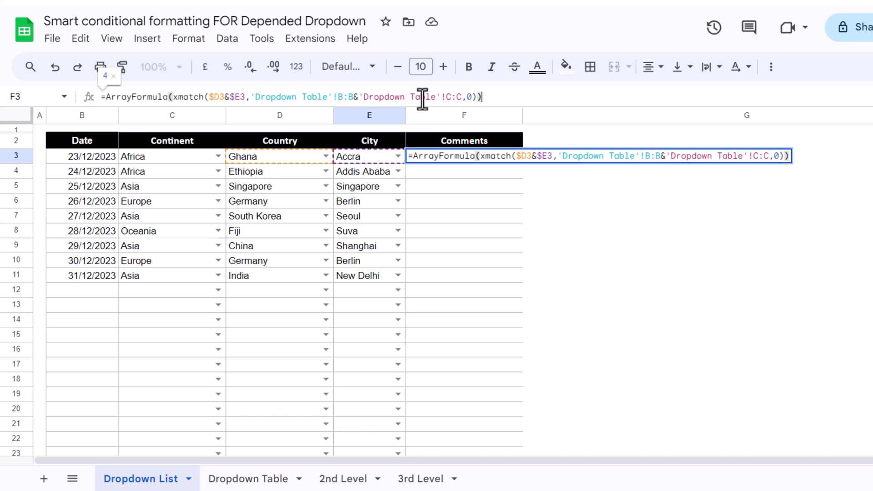
{"action": "key", "text": "Return"}
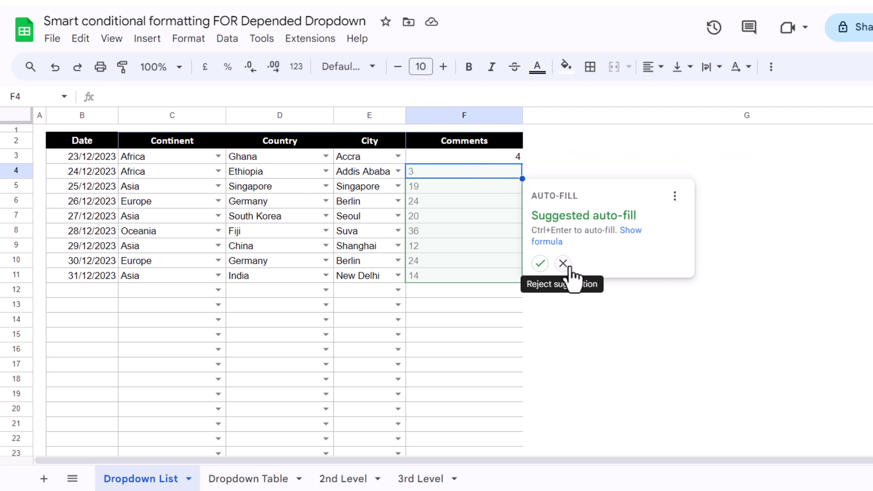
{"action": "left_click", "coordinate": [566, 265]}
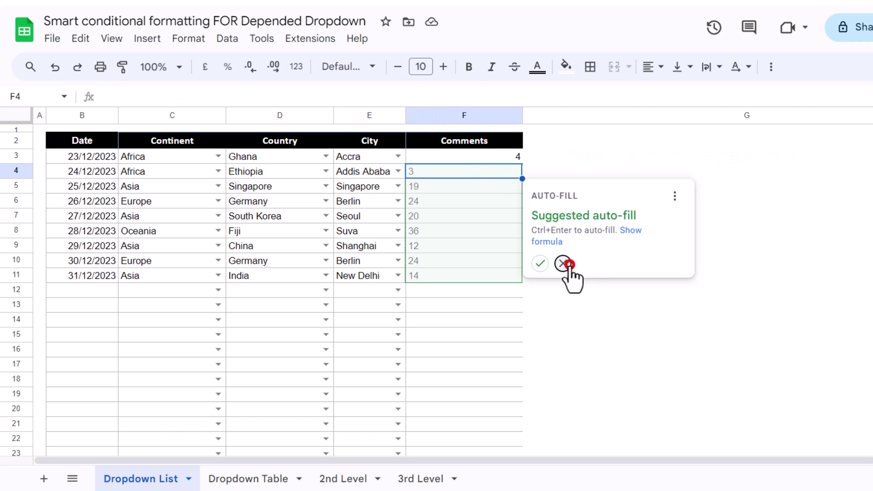
{"action": "left_click", "coordinate": [484, 161]}
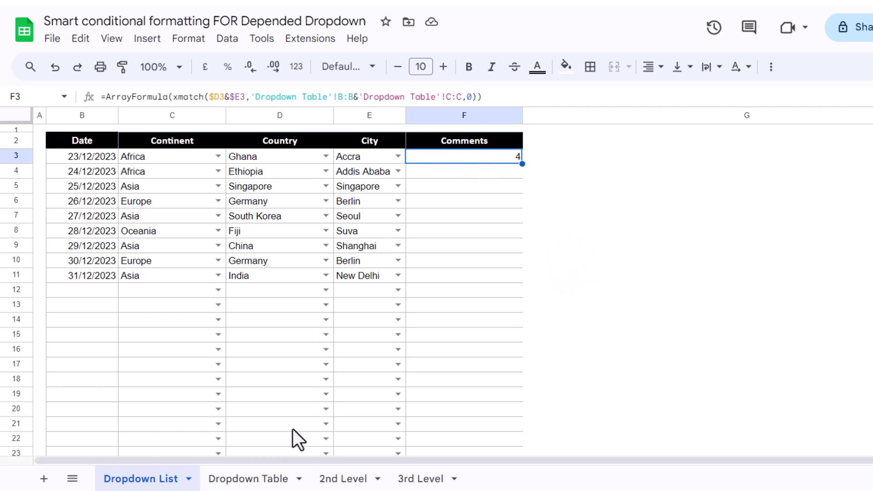
Switch row 3's country to Ivory Coast, making F3's lookup return #N/A
{"action": "key", "text": "Down"}
{"action": "key", "text": "Left"}
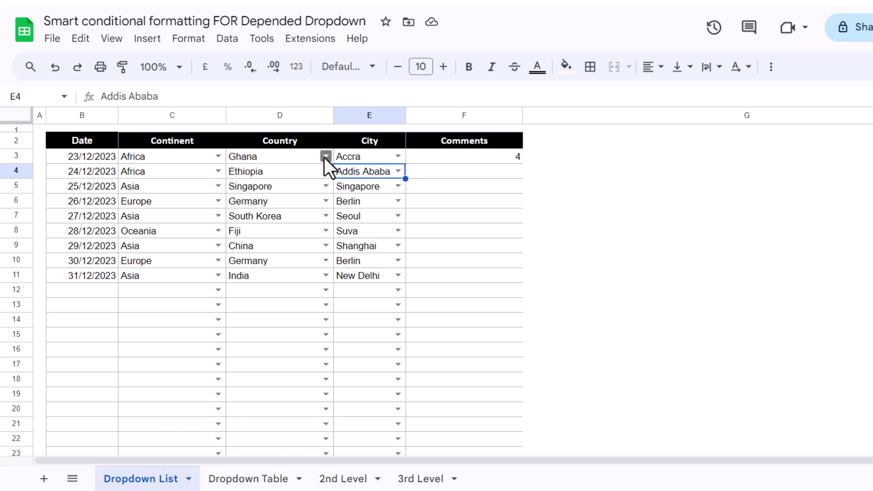
{"action": "left_click", "coordinate": [325, 156]}
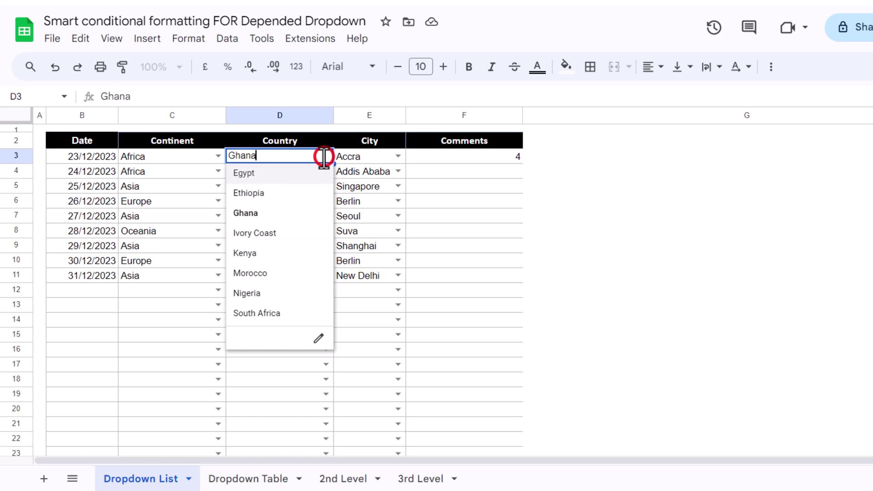
{"action": "left_click", "coordinate": [279, 229]}
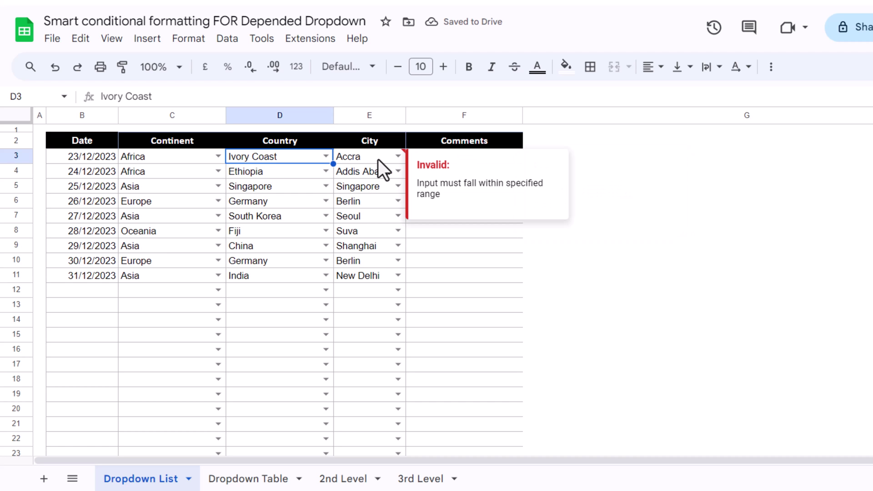
{"action": "left_click", "coordinate": [273, 476]}
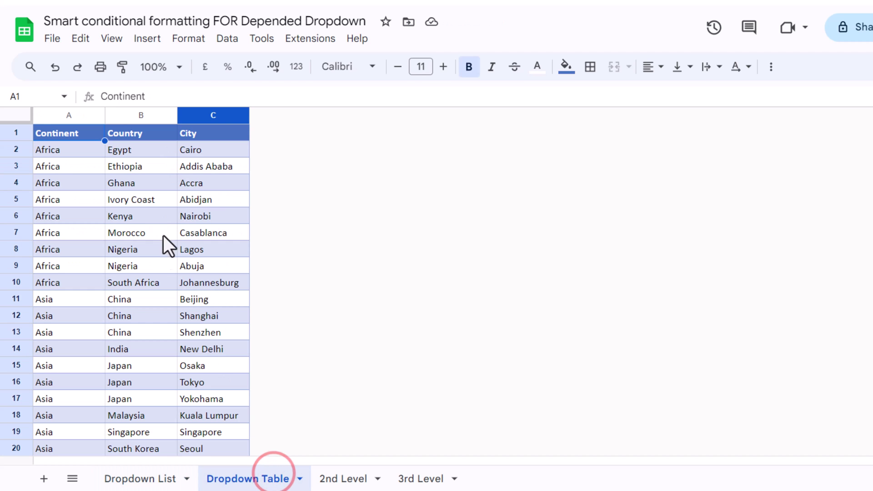
{"action": "left_click", "coordinate": [129, 481]}
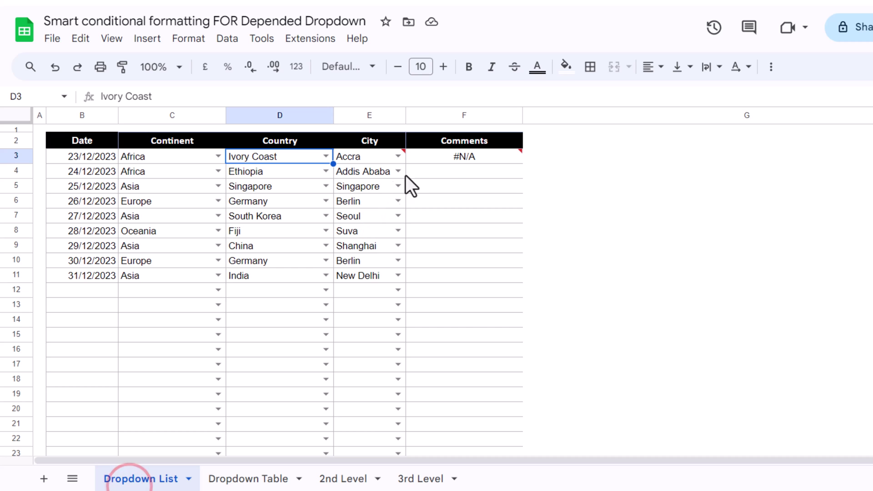
{"action": "left_click", "coordinate": [446, 160]}
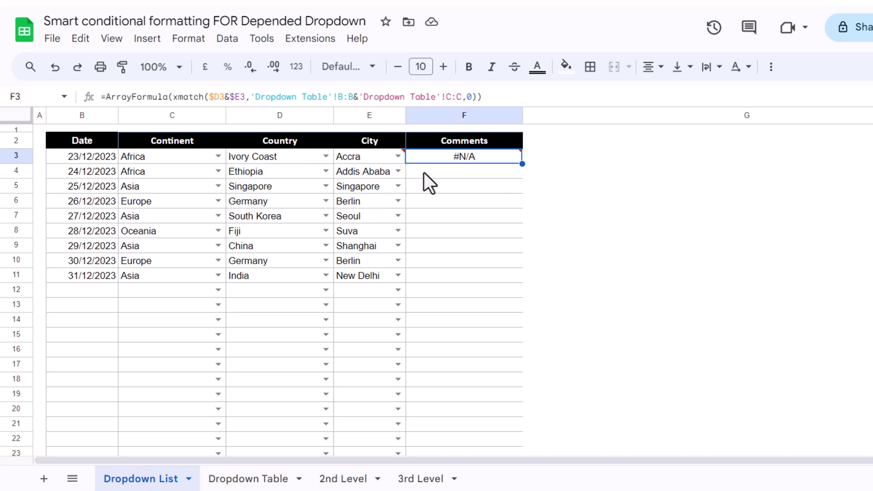
Wrap F3's lookup formula in ISNUMBER( )
{"action": "left_click", "coordinate": [108, 95]}
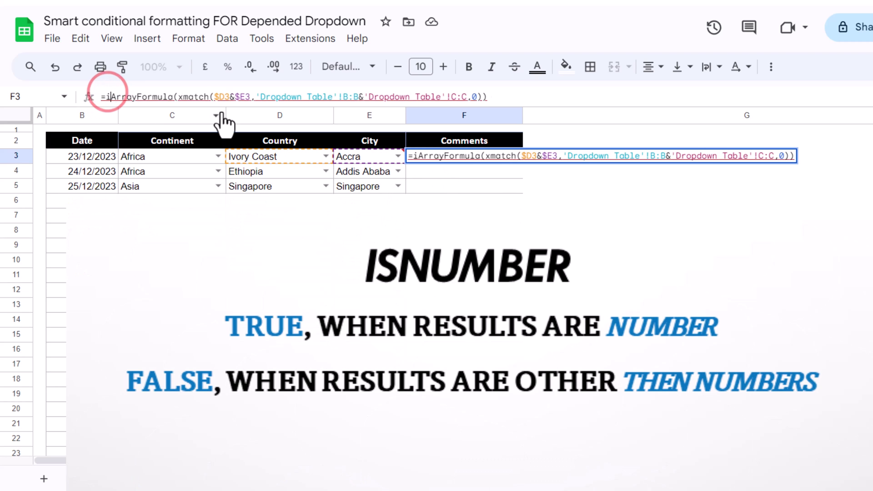
{"action": "type", "text": "isnumber"}
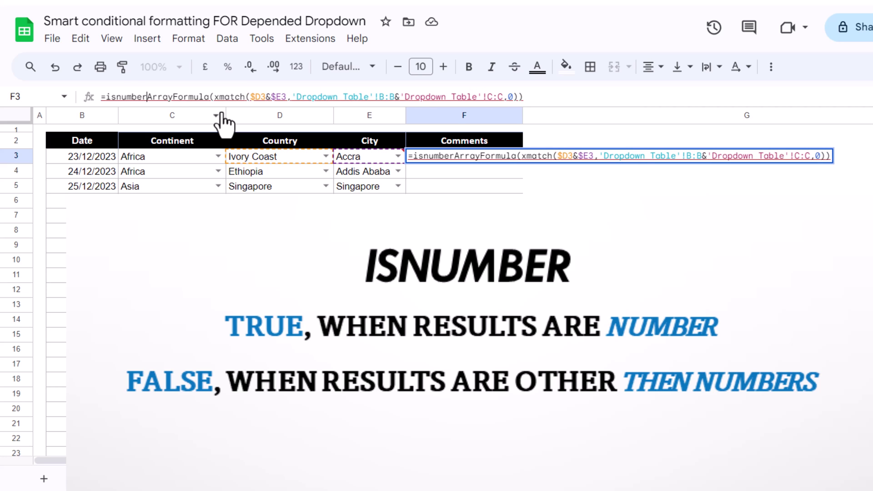
{"action": "type", "text": "("}
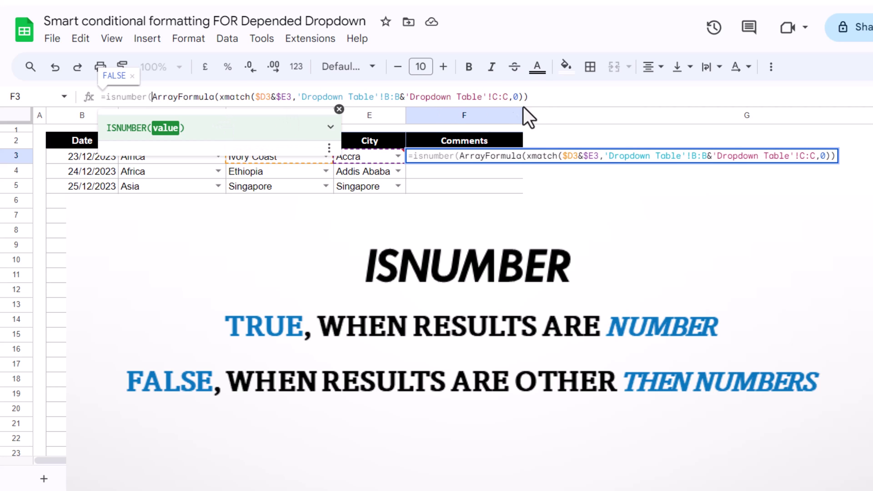
{"action": "left_click", "coordinate": [543, 97]}
{"action": "type", "text": ")"}
{"action": "key", "text": "Return"}
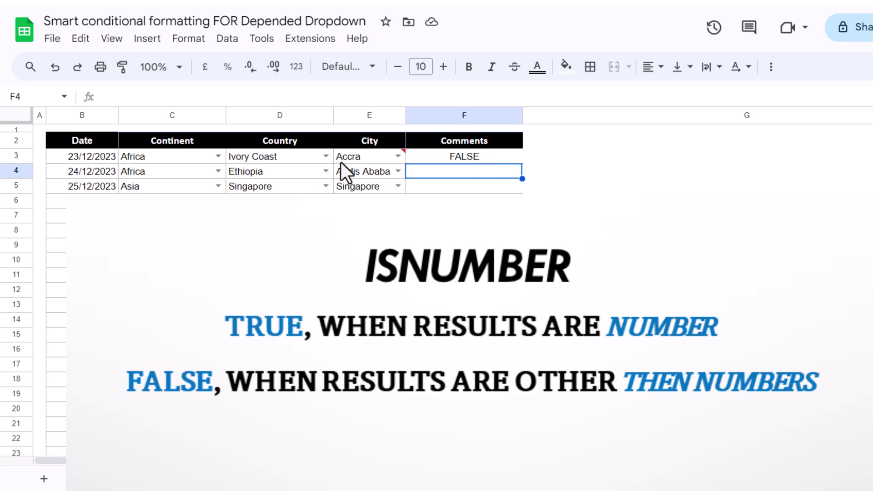
Set row 3's city to Abidjan so F3 shows TRUE
{"action": "double_click", "coordinate": [398, 154]}
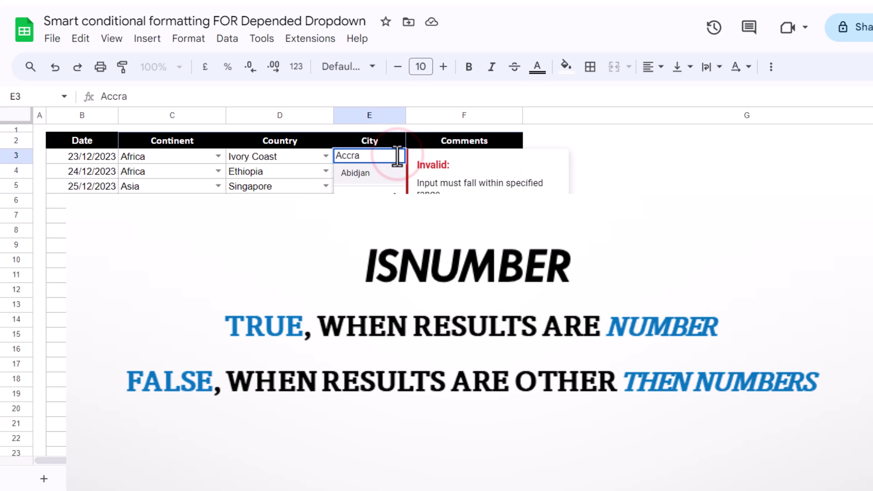
{"action": "left_click", "coordinate": [395, 175]}
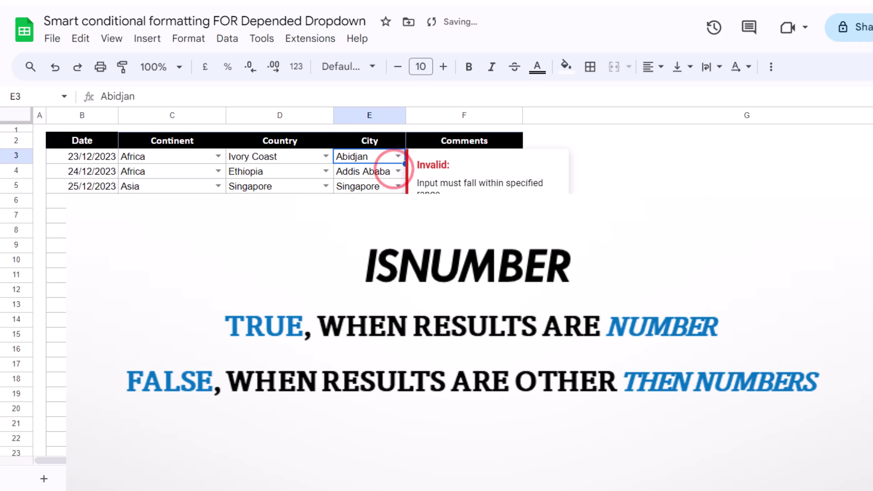
{"action": "left_click", "coordinate": [464, 229]}
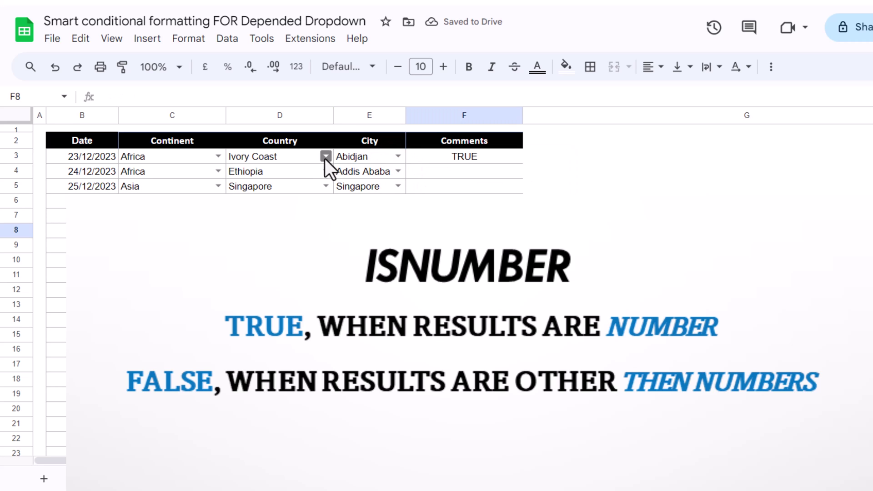
{"action": "left_click_drag", "start_coordinate": [302, 156], "coordinate": [370, 157]}
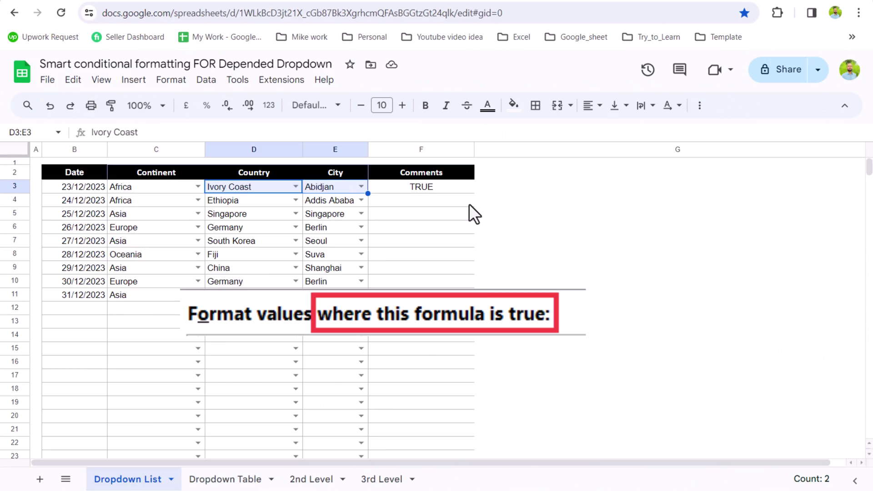
Wrap F3's check in NOT so it reads =Not(isnumber(...))
{"action": "left_click", "coordinate": [409, 189]}
{"action": "left_click", "coordinate": [94, 132]}
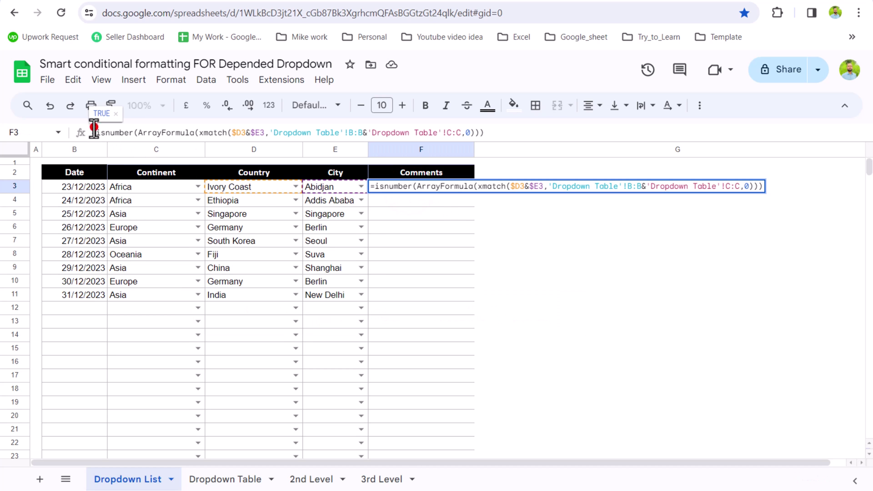
{"action": "type", "text": "Not("}
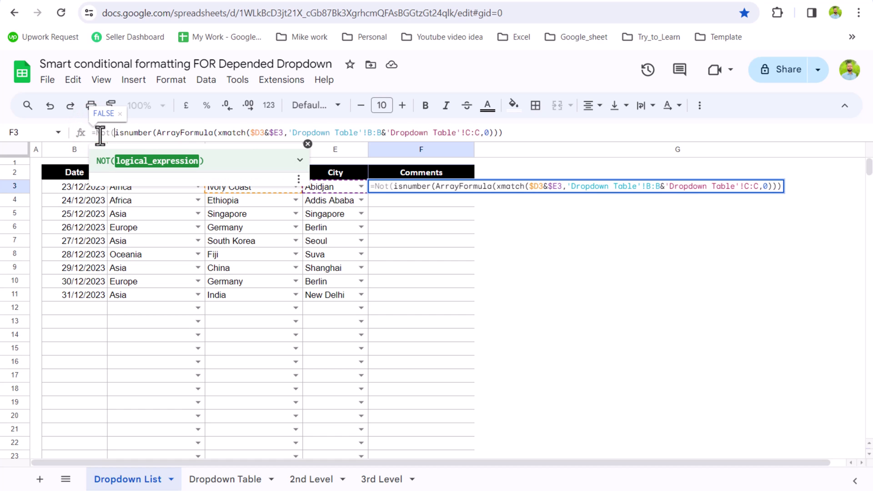
{"action": "left_click", "coordinate": [526, 134]}
{"action": "type", "text": ")"}
{"action": "key", "text": "Return"}
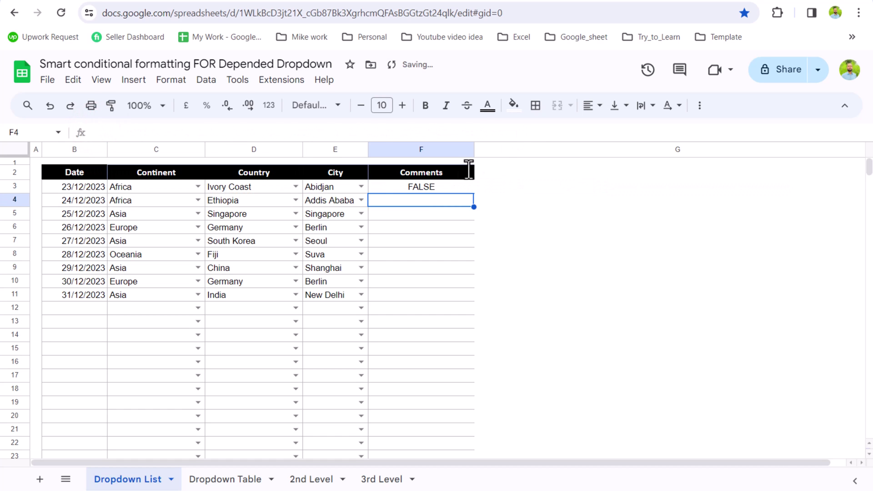
{"action": "left_click", "coordinate": [430, 190]}
{"action": "left_click", "coordinate": [434, 214]}
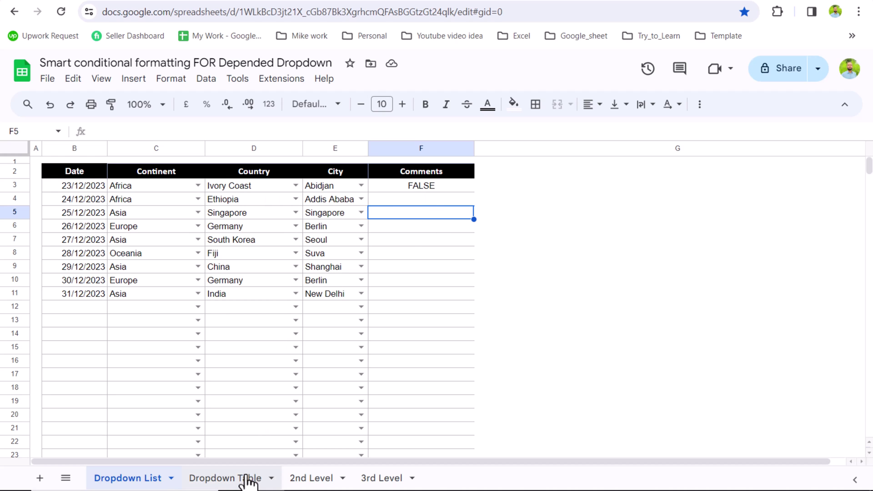
Choose South Africa as row 3's country, leaving Abidjan flagged
{"action": "left_click", "coordinate": [296, 185]}
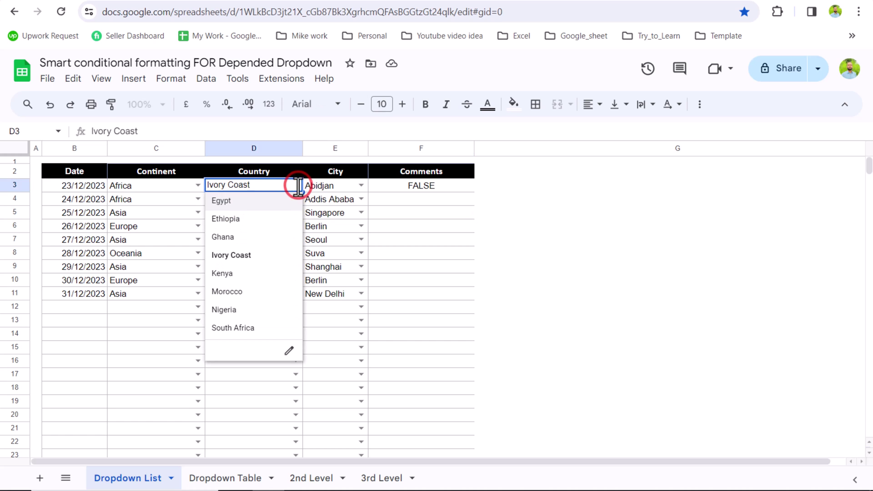
{"action": "left_click", "coordinate": [251, 328]}
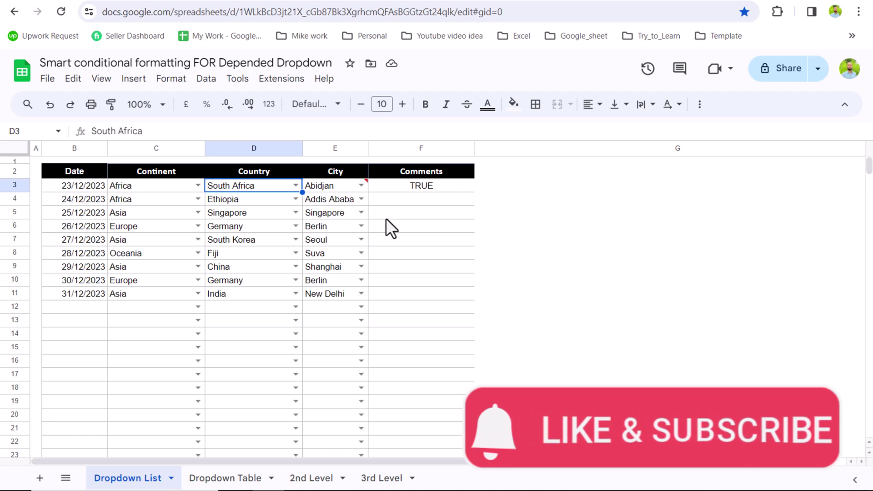
{"action": "mouse_move", "coordinate": [337, 187]}
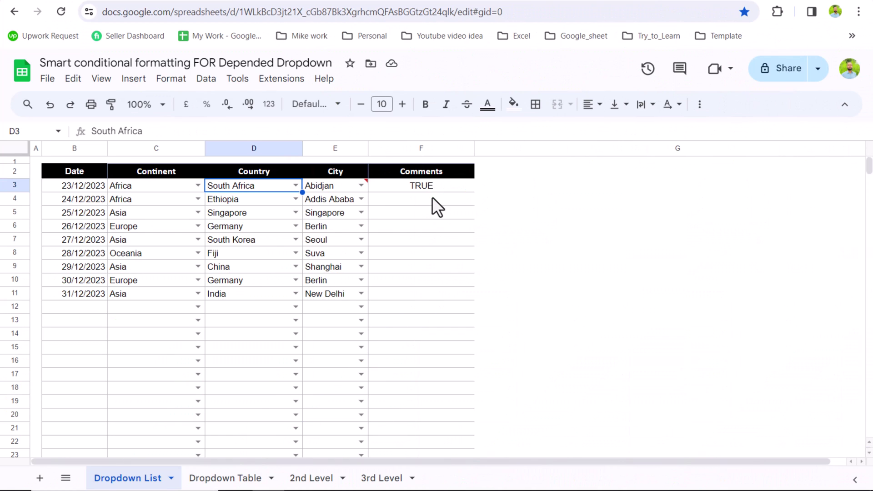
Copy F3's NOT formula and select the city cells E3:E20
{"action": "left_click", "coordinate": [432, 189]}
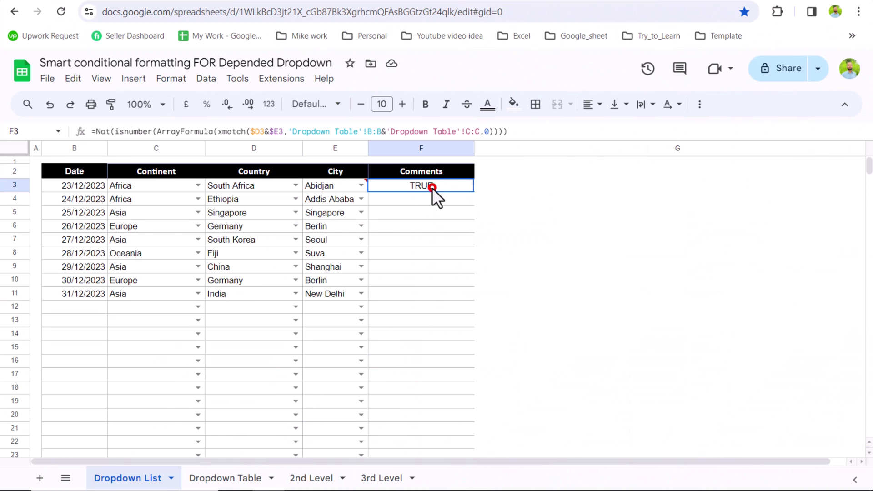
{"action": "left_click_drag", "start_coordinate": [546, 132], "coordinate": [89, 133]}
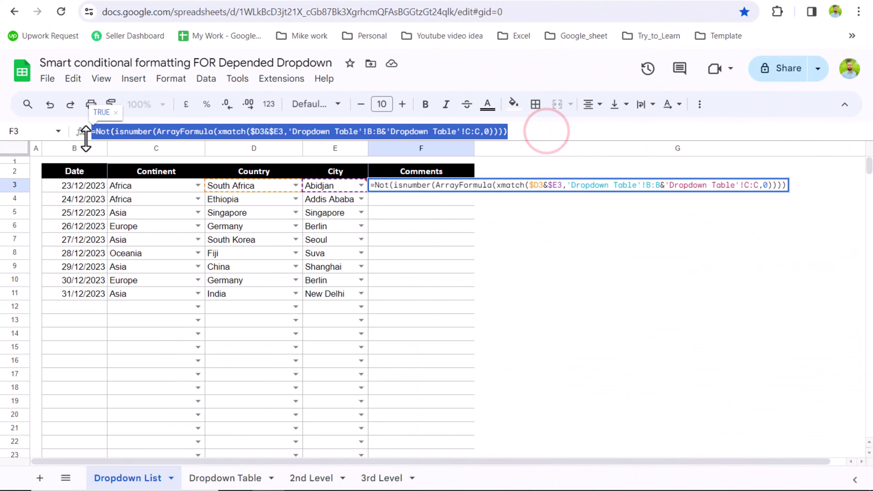
{"action": "left_click", "coordinate": [331, 187]}
{"action": "left_click_drag", "start_coordinate": [331, 186], "coordinate": [331, 417]}
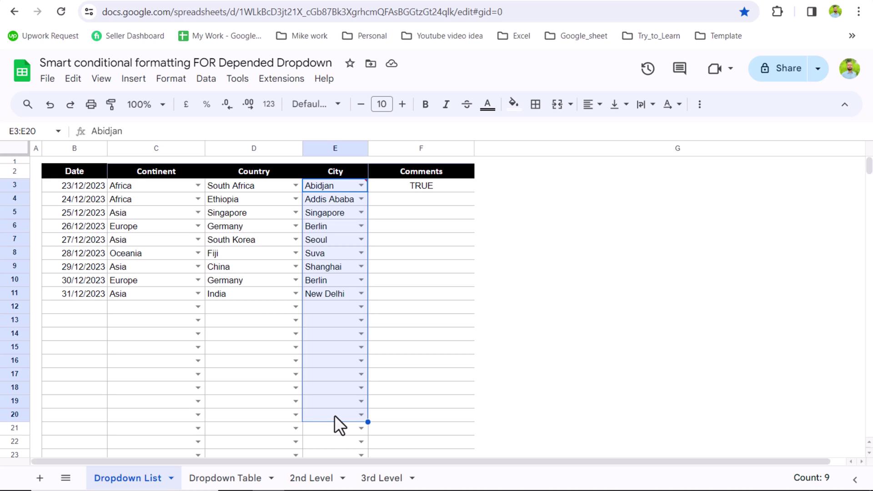
Draft a Custom formula is rule with the pasted formula, then cancel it
{"action": "left_click", "coordinate": [168, 79]}
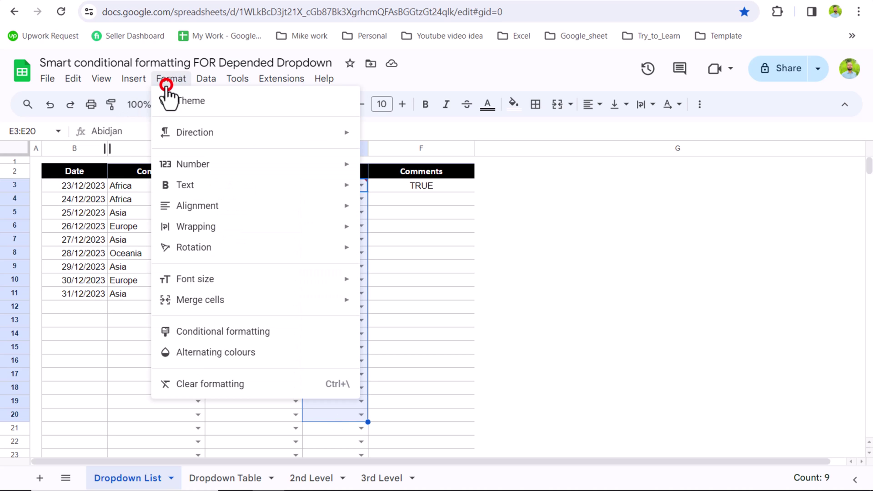
{"action": "left_click", "coordinate": [205, 337]}
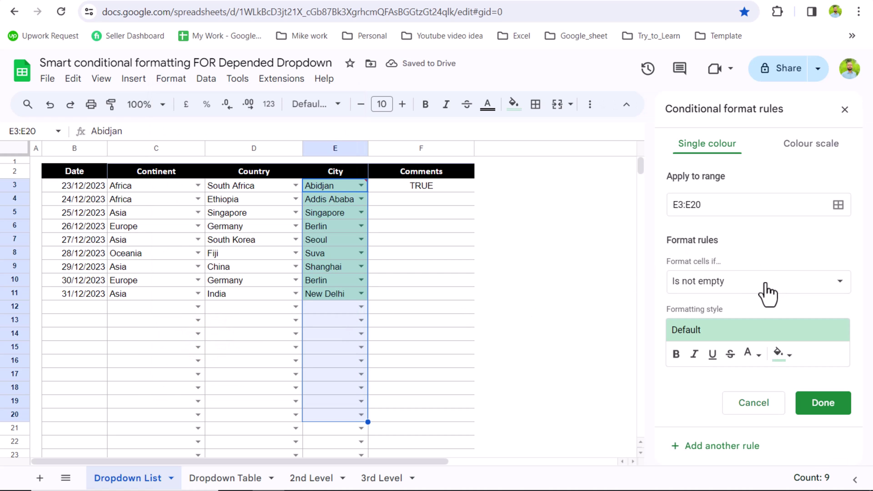
{"action": "left_click", "coordinate": [767, 293]}
{"action": "scroll", "coordinate": [764, 389], "scroll_direction": "down", "scroll_amount": 5}
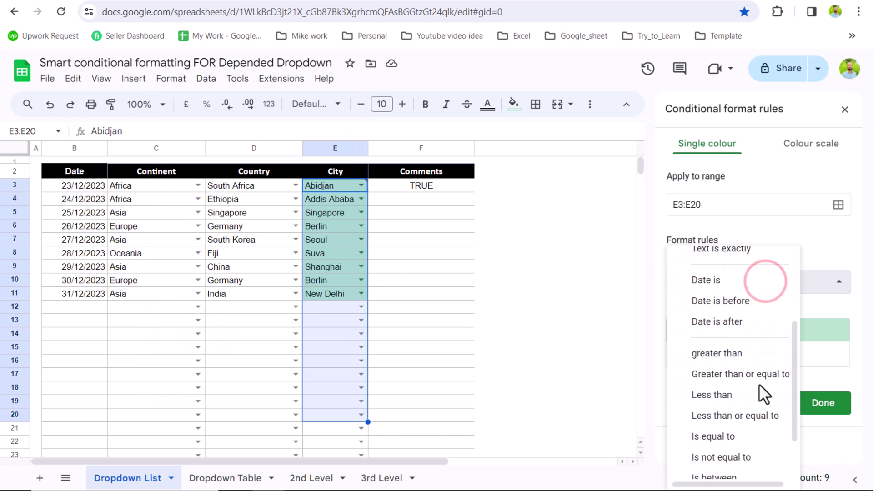
{"action": "left_click", "coordinate": [750, 466]}
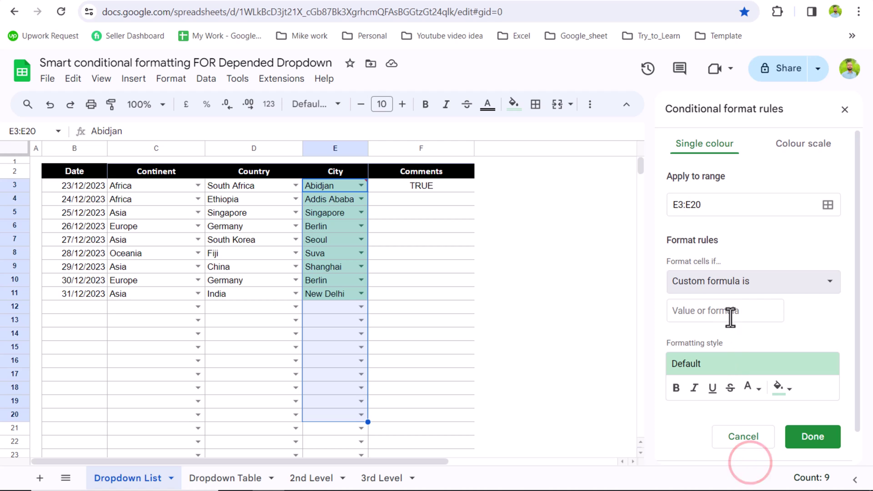
{"action": "left_click", "coordinate": [728, 311]}
{"action": "key", "text": "ctrl+v"}
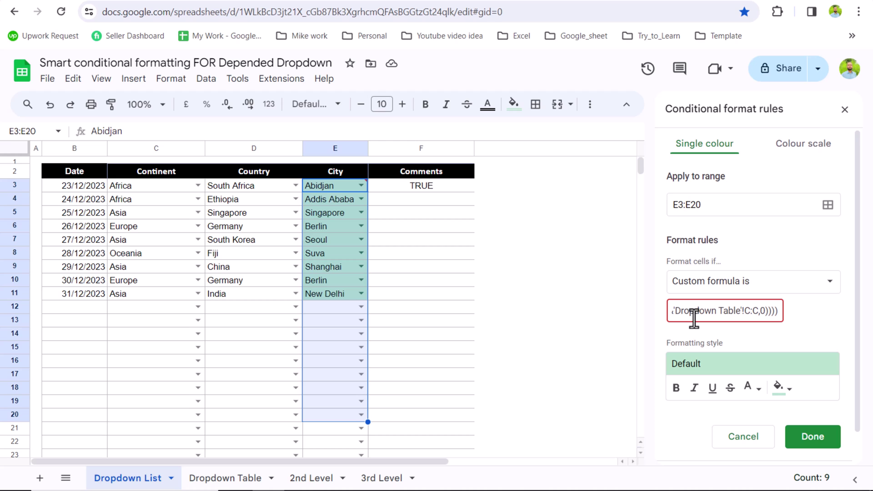
{"action": "left_click", "coordinate": [742, 437]}
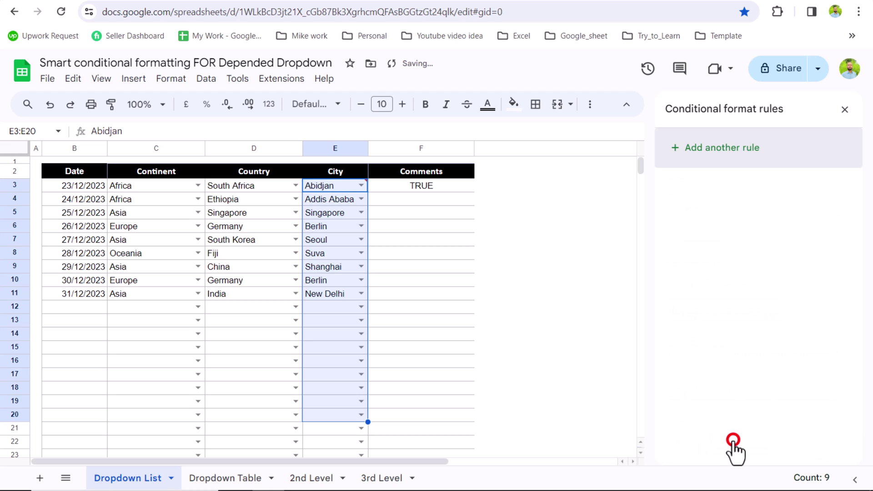
Wrap F3's 'Dropdown Table'!B:B reference in INDIRECT("…")
{"action": "left_click", "coordinate": [440, 189]}
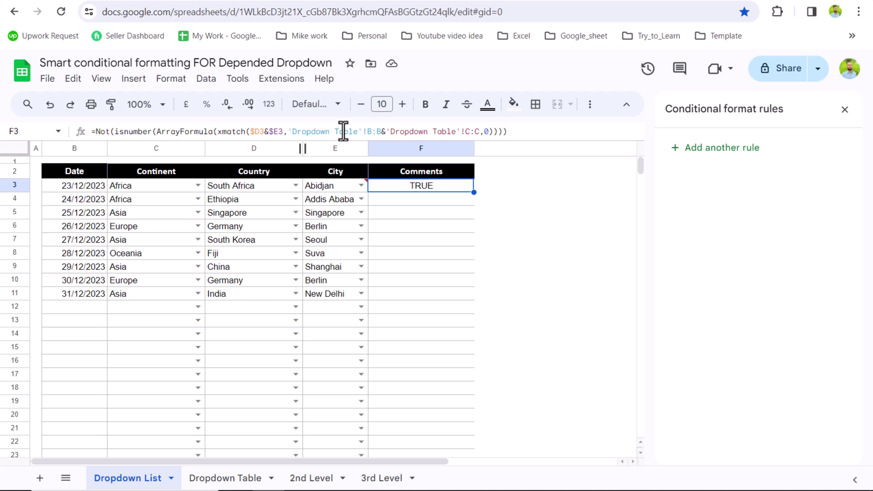
{"action": "left_click", "coordinate": [287, 132]}
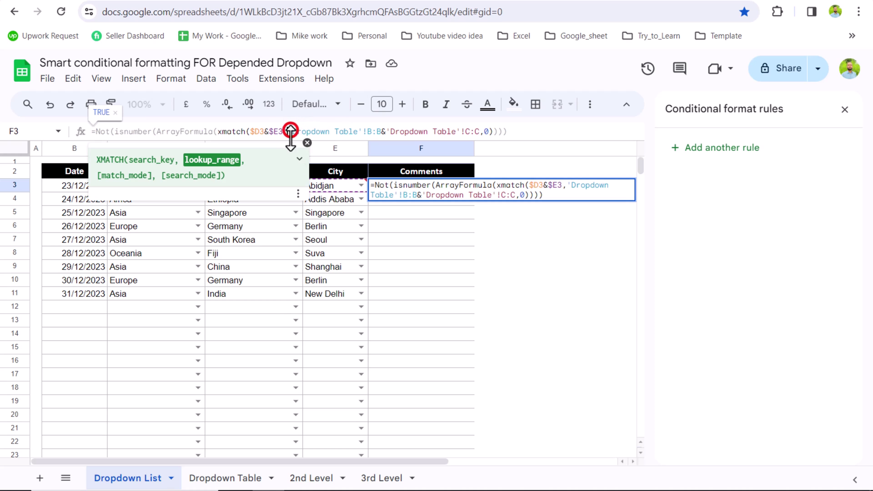
{"action": "type", "text": "\""}
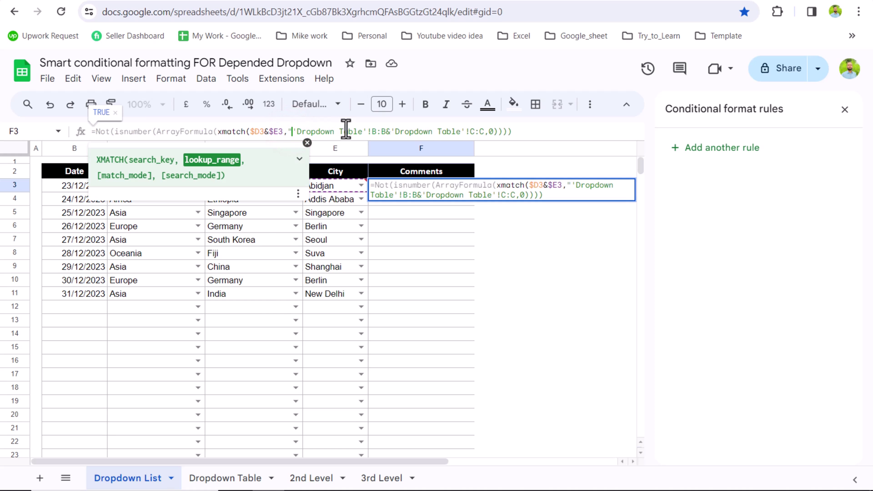
{"action": "left_click", "coordinate": [386, 131]}
{"action": "type", "text": "\""}
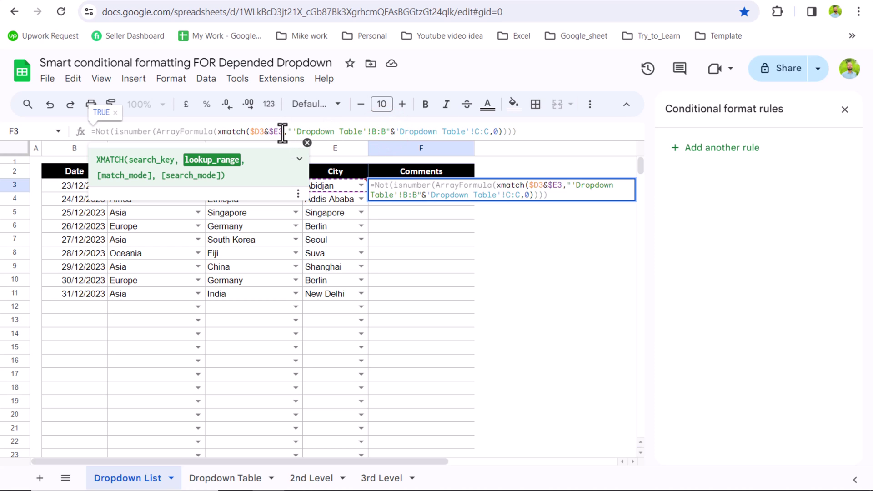
{"action": "type", "text": "indi"}
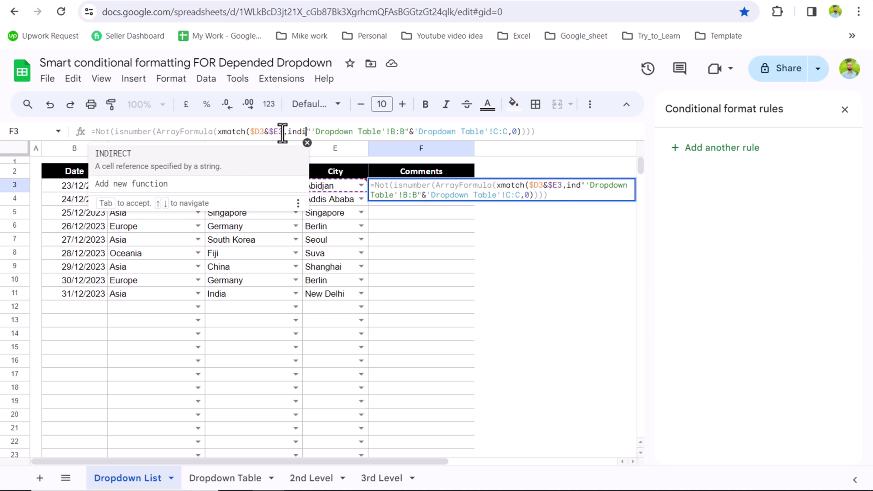
{"action": "key", "text": "Tab"}
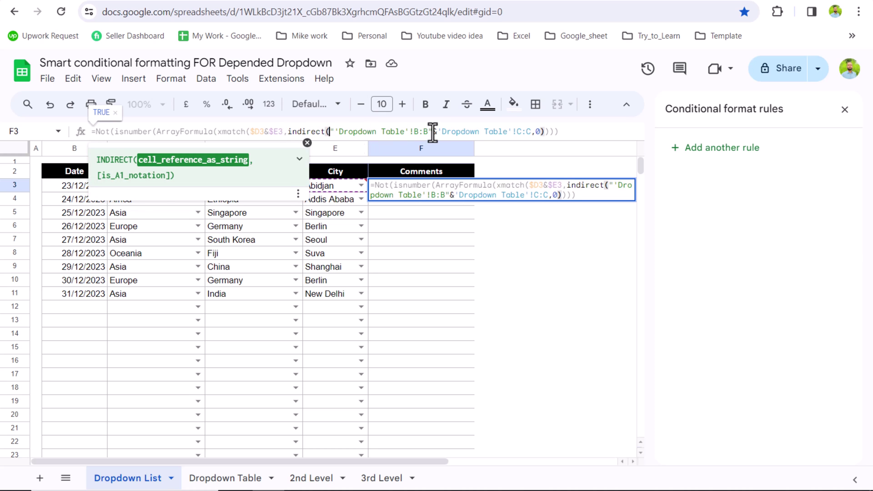
{"action": "left_click", "coordinate": [432, 132]}
{"action": "type", "text": ")"}
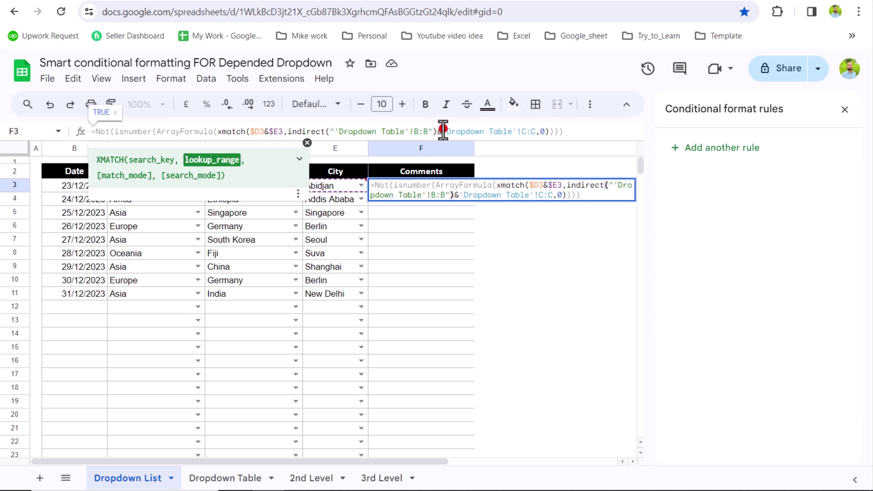
Wrap the 'Dropdown Table'!C:C reference in INDIRECT("…") too and commit, still TRUE
{"action": "left_click", "coordinate": [443, 132]}
{"action": "type", "text": "Ind"}
{"action": "left_click", "coordinate": [119, 173]}
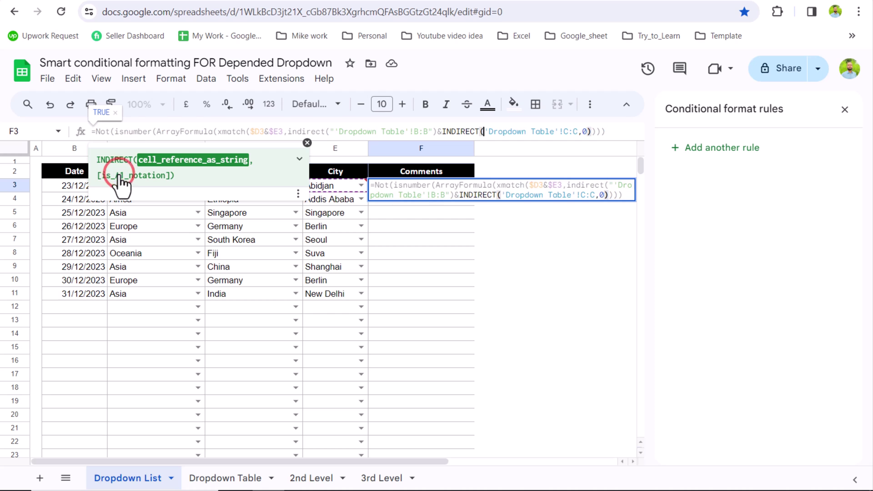
{"action": "type", "text": "\""}
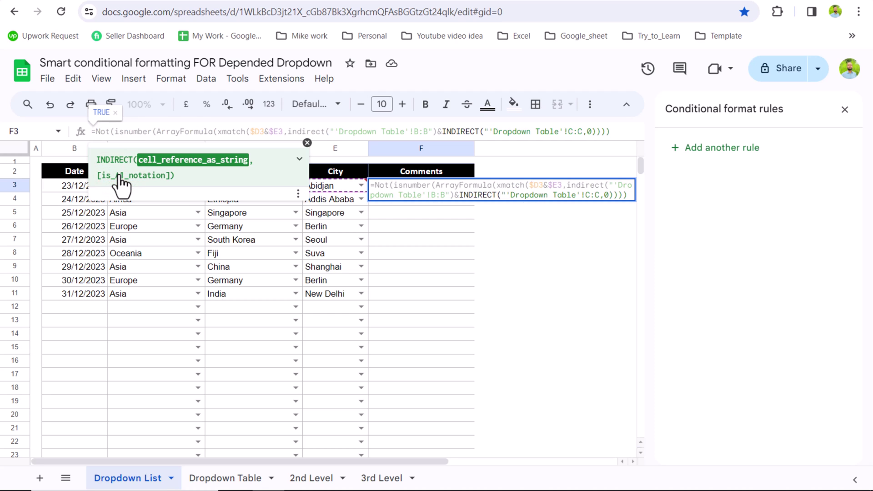
{"action": "type", "text": "\")"}
{"action": "key", "text": "Return"}
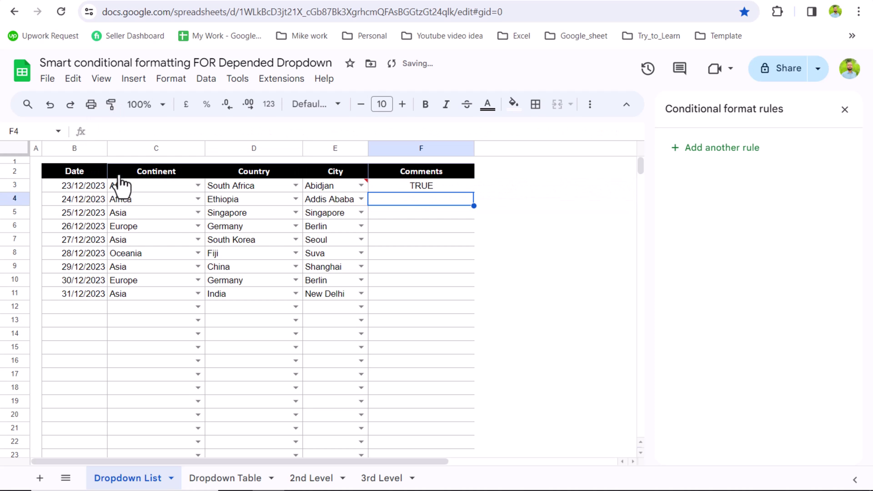
Copy F3's INDIRECT-based formula and select the city cells E3:E17
{"action": "left_click", "coordinate": [413, 187]}
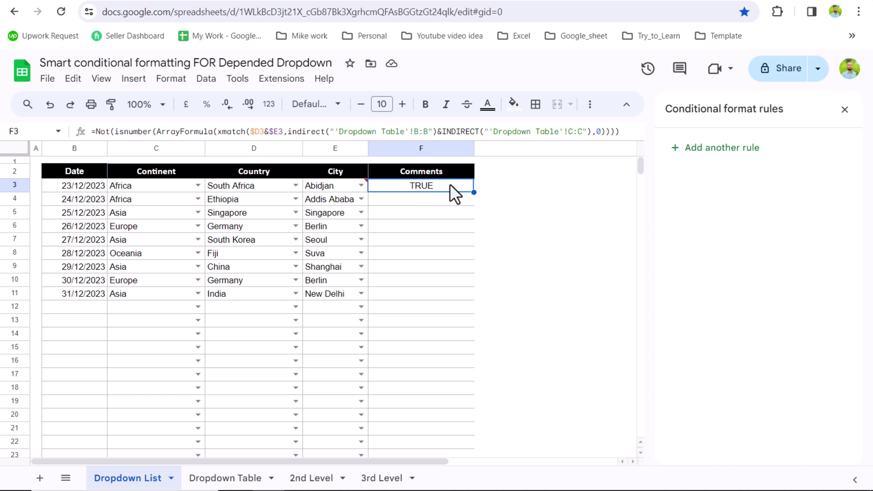
{"action": "left_click_drag", "start_coordinate": [630, 132], "coordinate": [43, 132]}
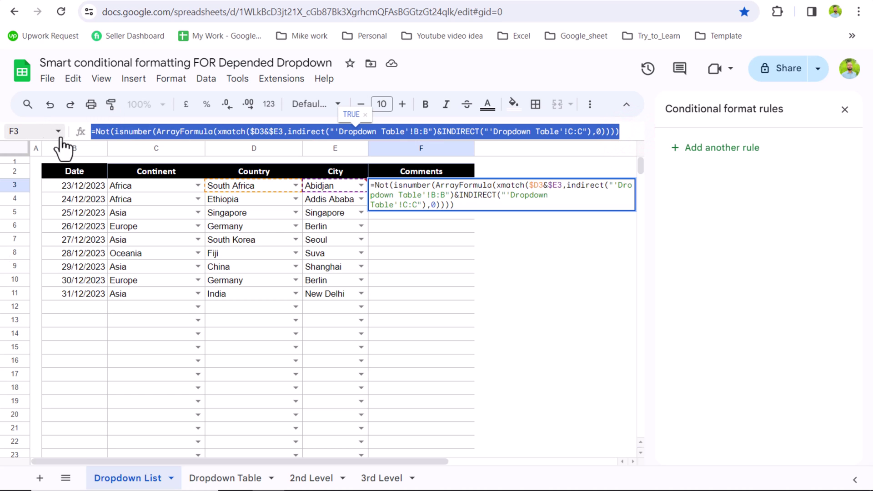
{"action": "key", "text": "Escape"}
{"action": "left_click_drag", "start_coordinate": [333, 186], "coordinate": [334, 375]}
Add another Custom formula is rule using the pasted formula
{"action": "left_click", "coordinate": [712, 152]}
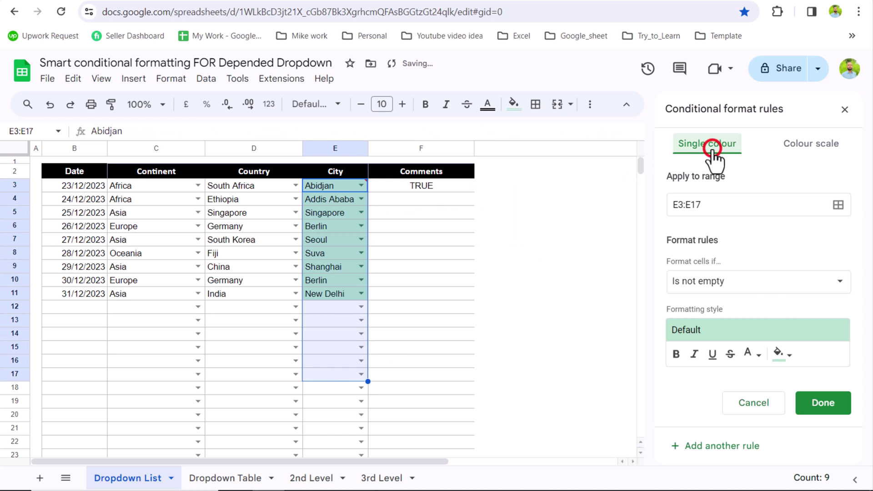
{"action": "left_click", "coordinate": [760, 286]}
{"action": "left_click", "coordinate": [743, 464]}
{"action": "left_click", "coordinate": [741, 311]}
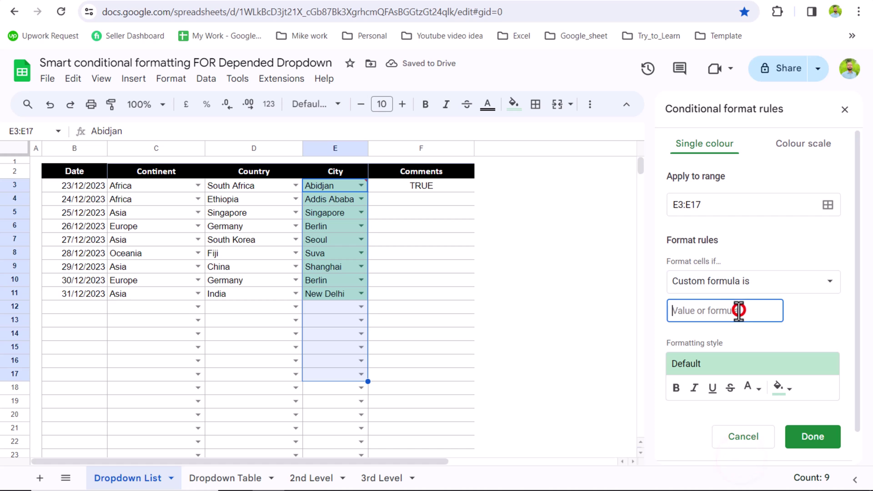
{"action": "key", "text": "ctrl+v"}
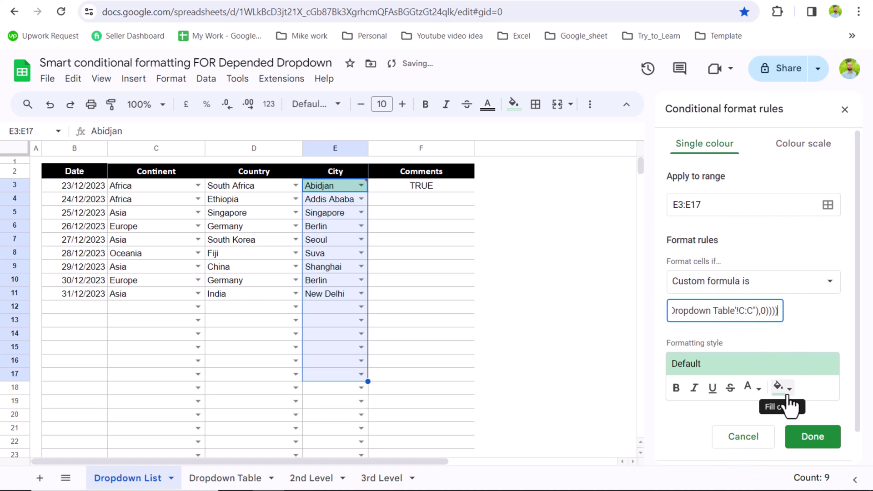
Style the rule with no fill and white text, and save it
{"action": "left_click", "coordinate": [785, 391]}
{"action": "left_click", "coordinate": [697, 175]}
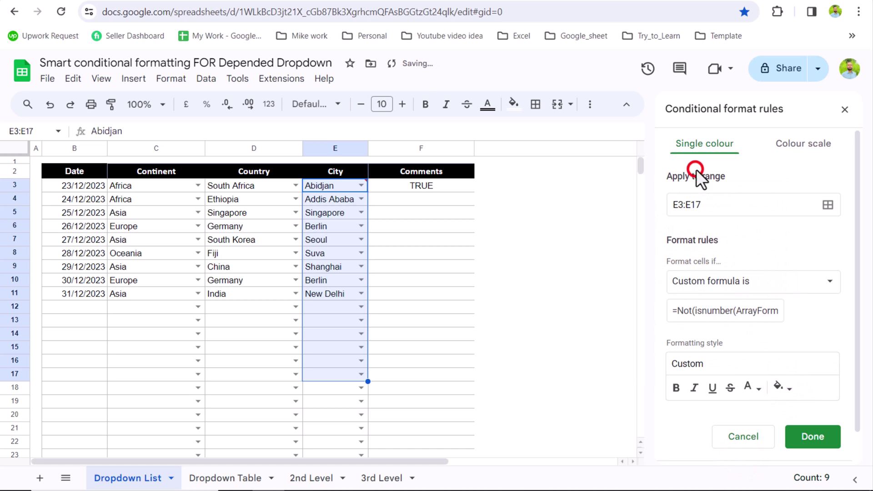
{"action": "left_click", "coordinate": [755, 388]}
{"action": "left_click", "coordinate": [750, 192]}
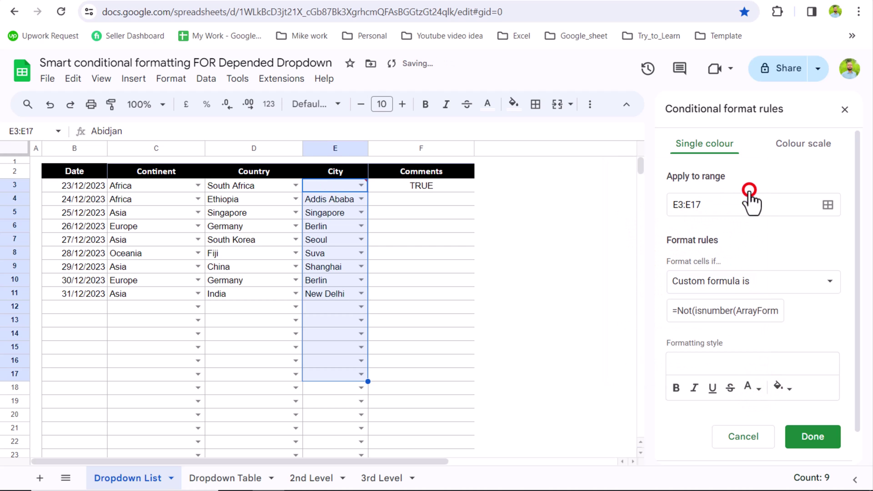
{"action": "left_click", "coordinate": [827, 442]}
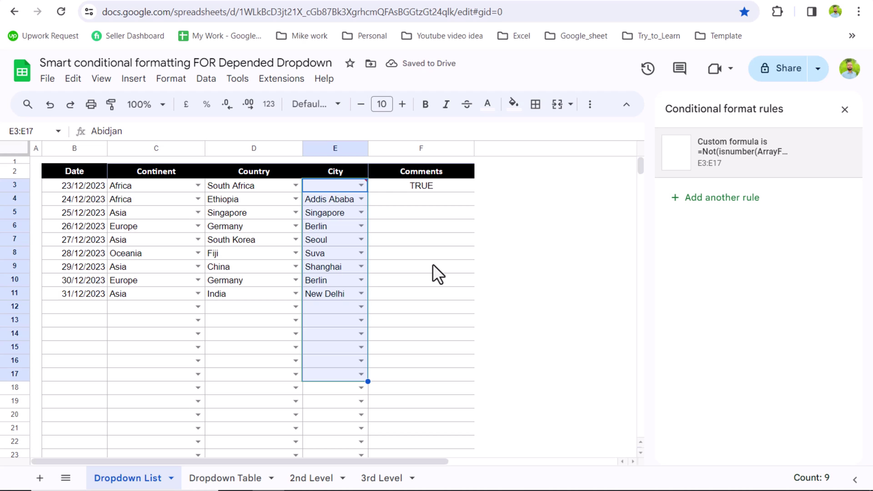
Switch D6's country from Germany to Italy and confirm E6's city shows the Invalid warning
{"action": "left_click", "coordinate": [296, 226]}
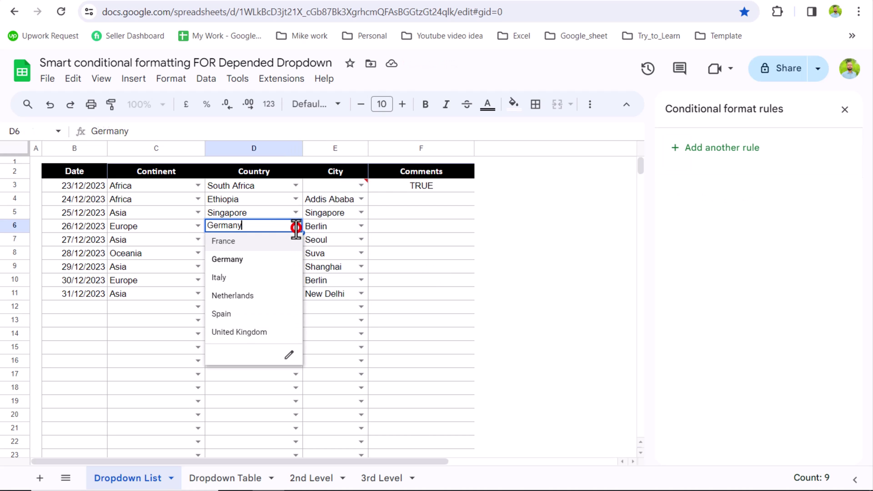
{"action": "left_click", "coordinate": [254, 282]}
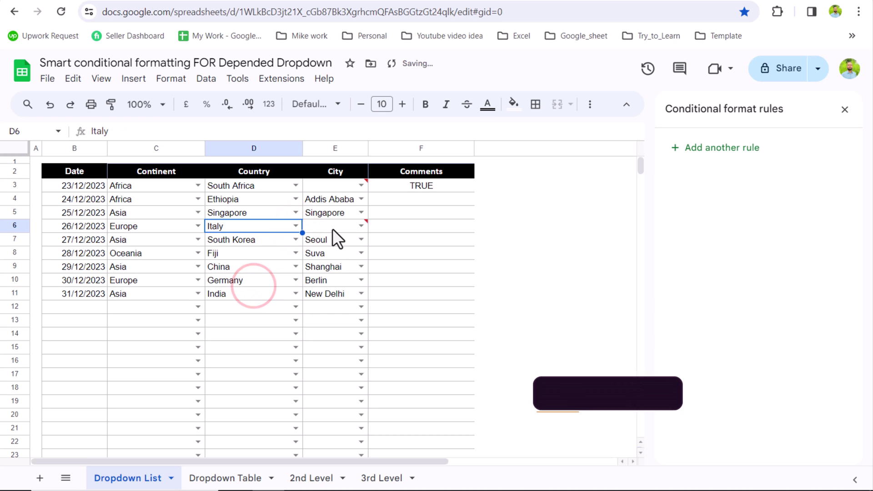
{"action": "mouse_move", "coordinate": [332, 228]}
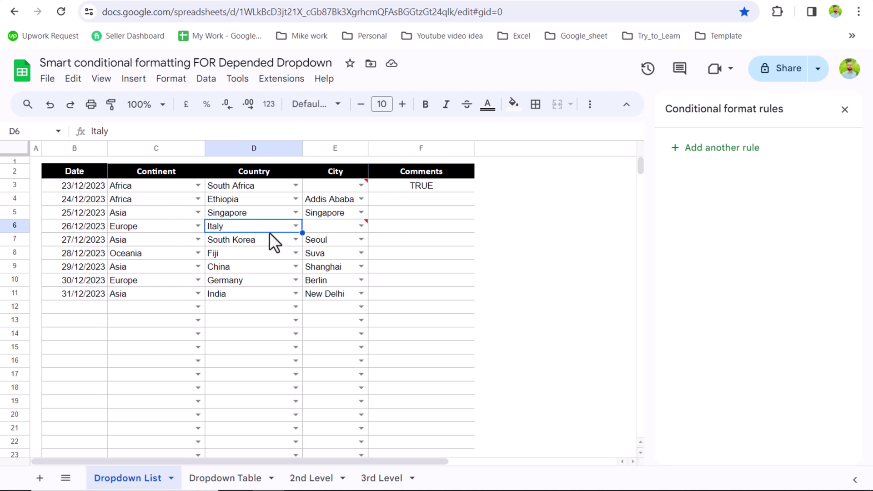
{"action": "mouse_move", "coordinate": [293, 229]}
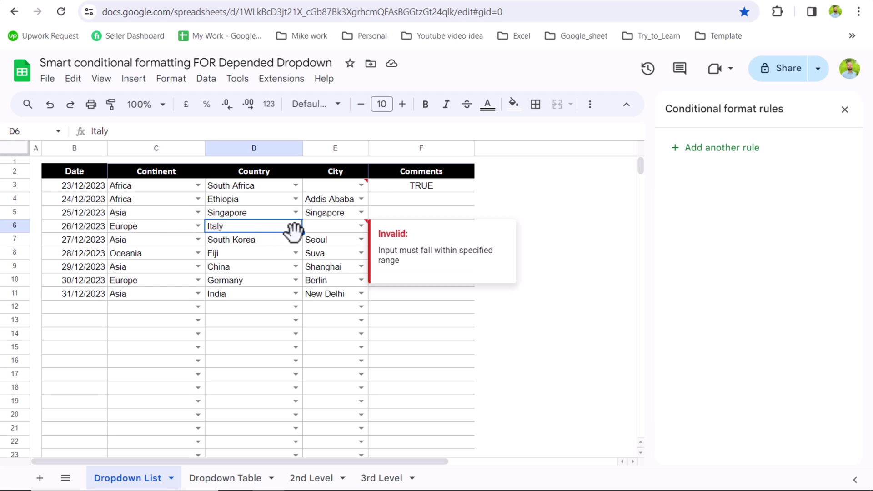
{"action": "left_click", "coordinate": [392, 186]}
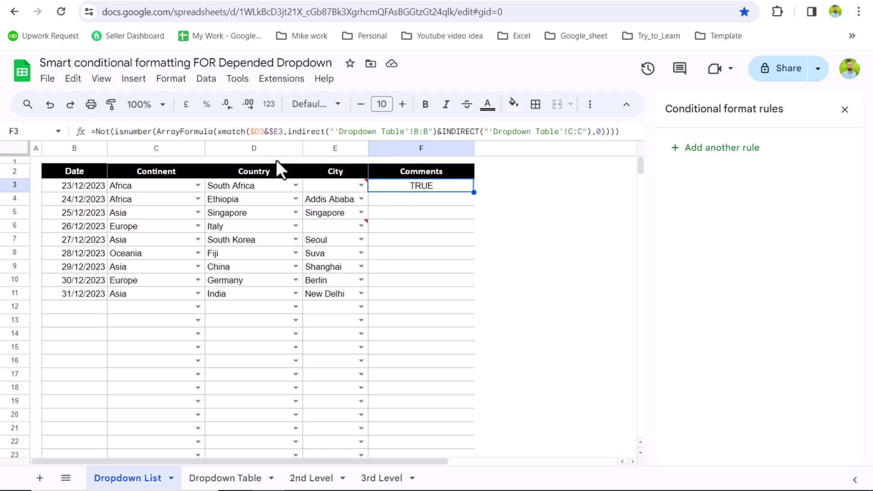
In F3's formula, change the cell references from D3 and E3 to C3 and D3
{"action": "left_click", "coordinate": [263, 131]}
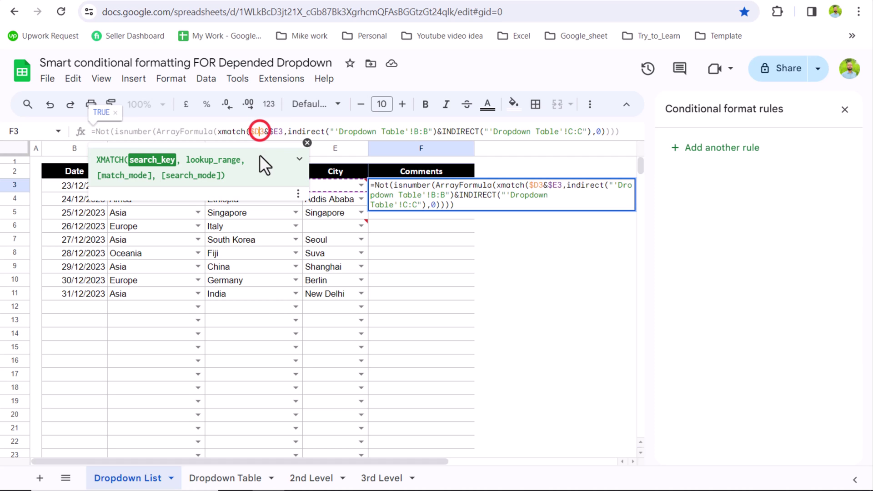
{"action": "key", "text": "BackSpace"}
{"action": "key", "text": "BackSpace"}
{"action": "type", "text": "C3"}
{"action": "key", "text": "Right"}
{"action": "key", "text": "Right"}
{"action": "key", "text": "Right"}
{"action": "key", "text": "BackSpace"}
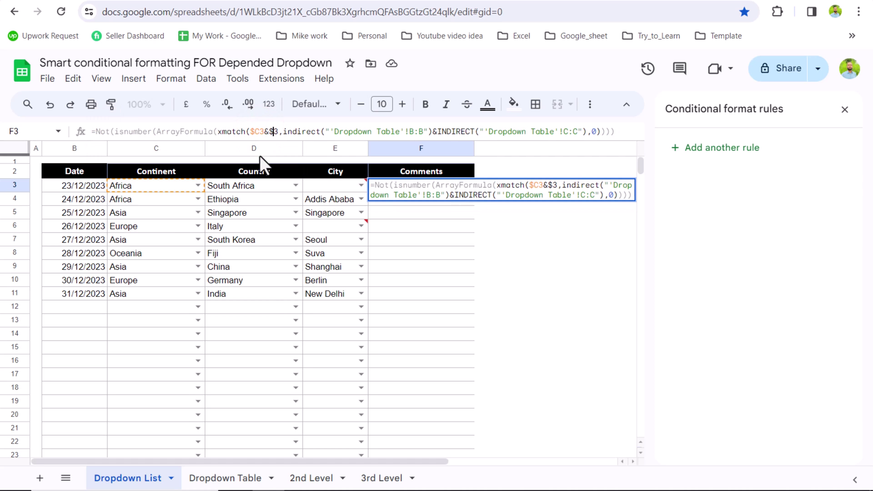
{"action": "type", "text": "D"}
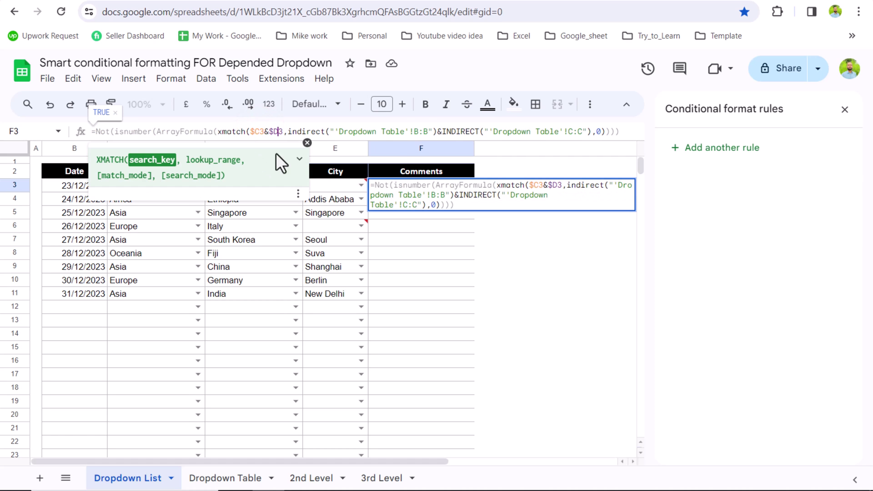
Point the INDIRECT lookups at 'Dropdown Table'!A:A and 'Dropdown Table'!B:B and commit F3's formula
{"action": "double_click", "coordinate": [419, 132]}
{"action": "type", "text": "A:A"}
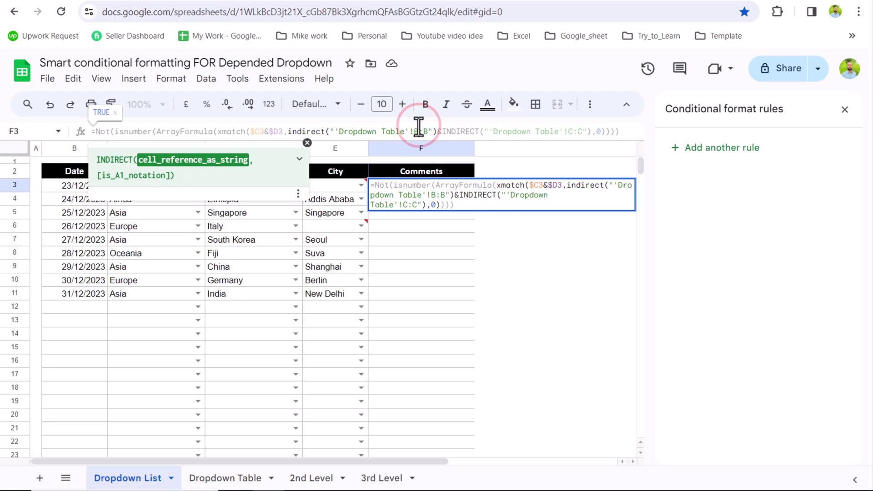
{"action": "key", "text": "Right"}
{"action": "key", "text": "Right"}
{"action": "key", "text": "Right"}
{"action": "key", "text": "Right"}
{"action": "key", "text": "Right"}
{"action": "key", "text": "Right"}
{"action": "key", "text": "Right"}
{"action": "key", "text": "Right"}
{"action": "key", "text": "Right"}
{"action": "key", "text": "Right"}
{"action": "key", "text": "Right"}
{"action": "key", "text": "Right"}
{"action": "key", "text": "Right"}
{"action": "key", "text": "Right"}
{"action": "key", "text": "Right"}
{"action": "key", "text": "Right"}
{"action": "key", "text": "Right"}
{"action": "key", "text": "Right"}
{"action": "key", "text": "Right"}
{"action": "key", "text": "Right"}
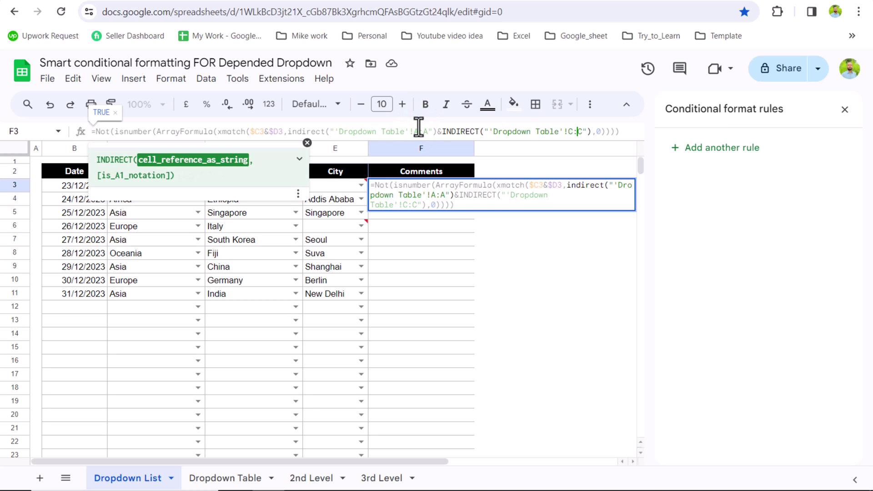
{"action": "key", "text": "Left"}
{"action": "key", "text": "BackSpace"}
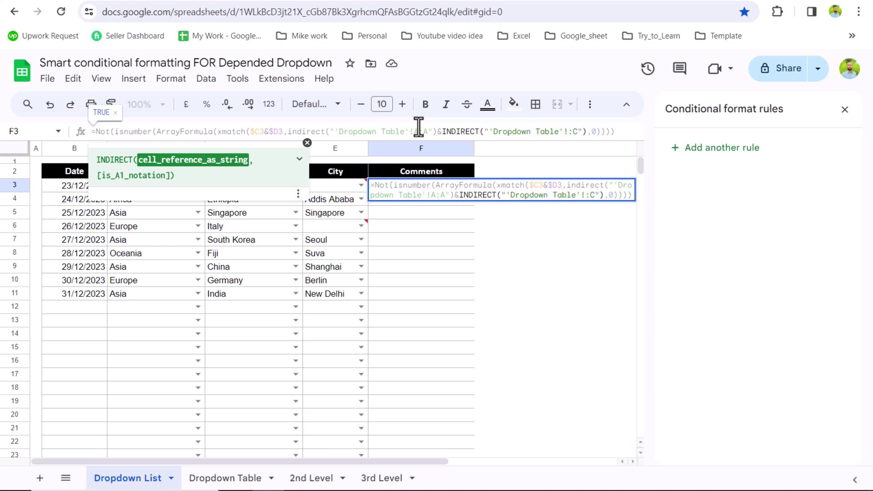
{"action": "type", "text": "B:B"}
{"action": "key", "text": "Delete"}
{"action": "key", "text": "Delete"}
{"action": "key", "text": "Return"}
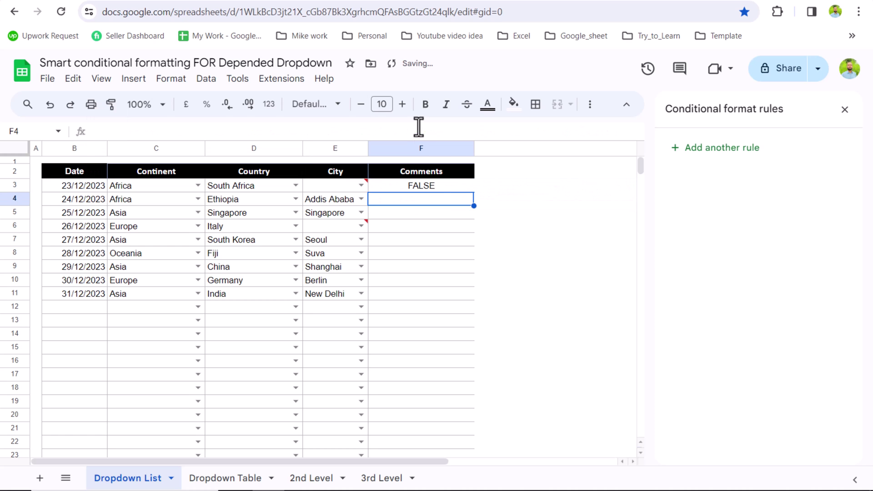
Copy F3's formula text from the formula bar, then select the Country and City cells D3:E17
{"action": "key", "text": "Up"}
{"action": "left_click_drag", "start_coordinate": [630, 130], "coordinate": [23, 179]}
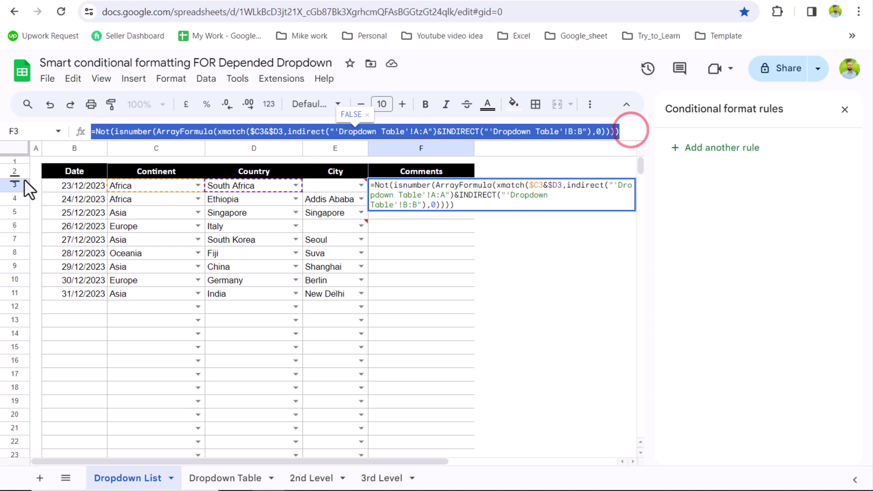
{"action": "key", "text": "Escape"}
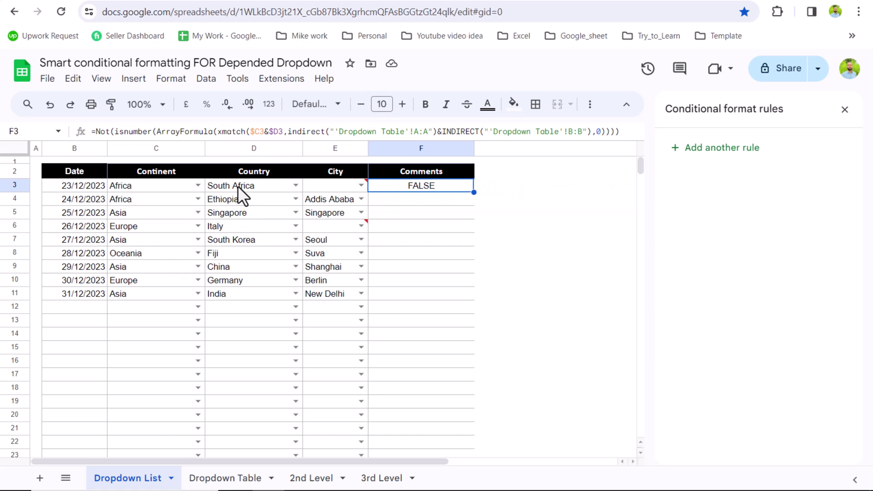
{"action": "left_click_drag", "start_coordinate": [238, 186], "coordinate": [353, 238]}
Add a 'Custom formula is' rule for D3:E17 using the pasted country-check formula, with no fill and a text colour
{"action": "left_click", "coordinate": [712, 198]}
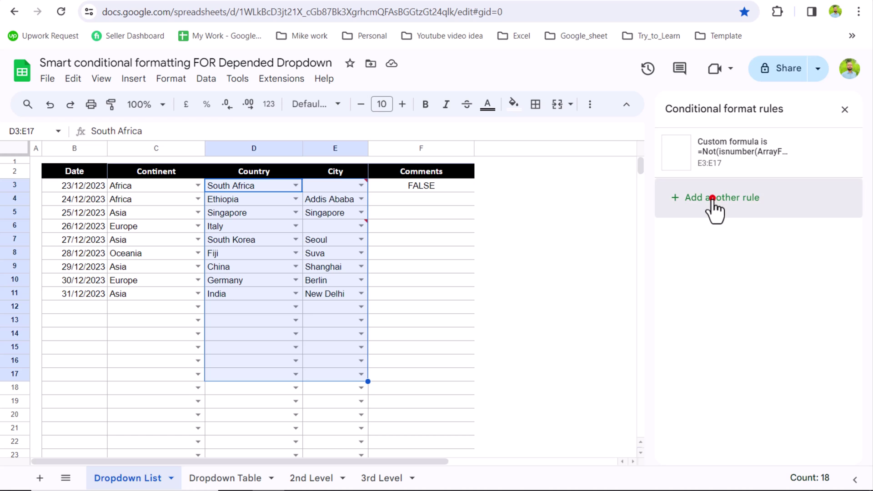
{"action": "left_click", "coordinate": [701, 283]}
{"action": "scroll", "coordinate": [753, 386], "scroll_direction": "down", "scroll_amount": 5}
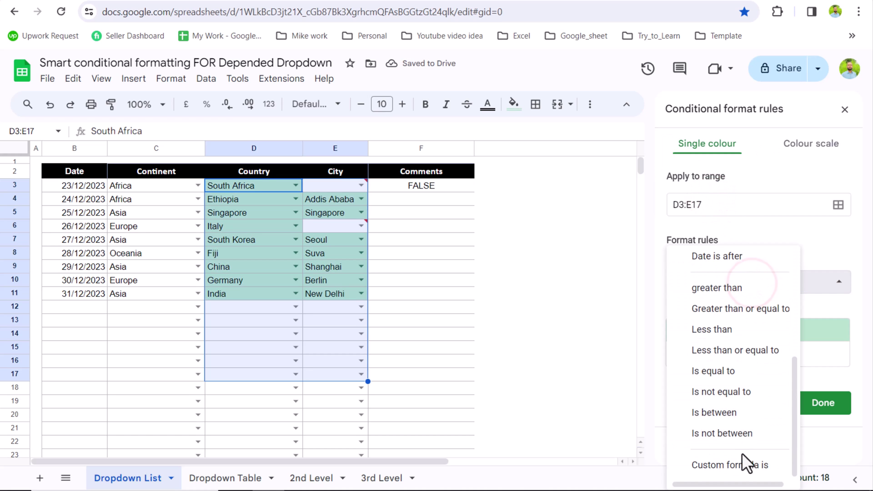
{"action": "left_click", "coordinate": [741, 465]}
{"action": "left_click", "coordinate": [741, 310]}
{"action": "key", "text": "ctrl+v"}
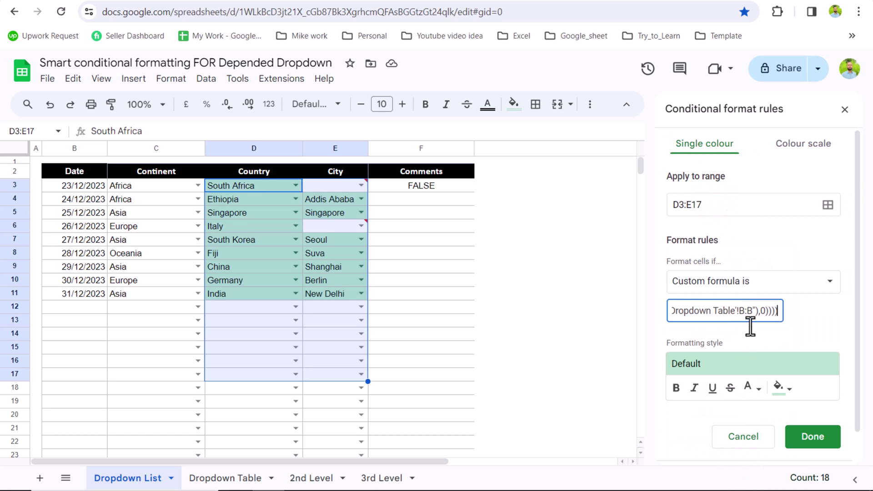
{"action": "left_click", "coordinate": [786, 387]}
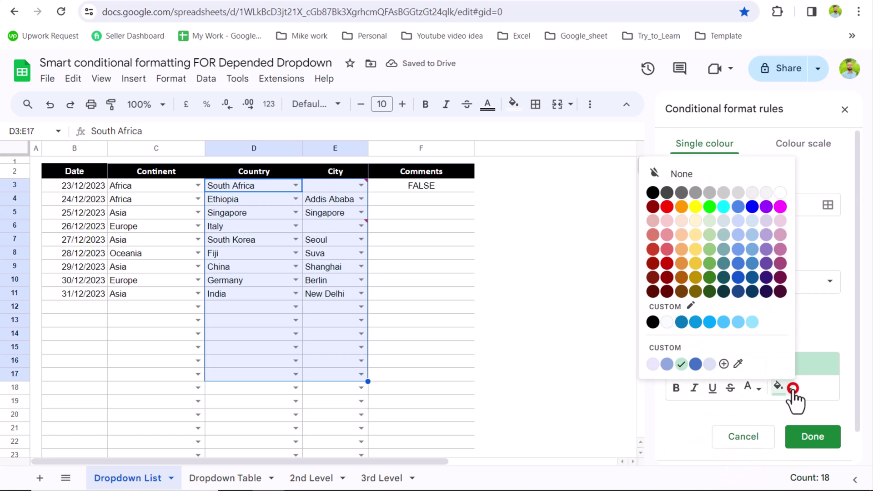
{"action": "left_click", "coordinate": [738, 176]}
{"action": "left_click", "coordinate": [752, 389]}
{"action": "left_click", "coordinate": [748, 193]}
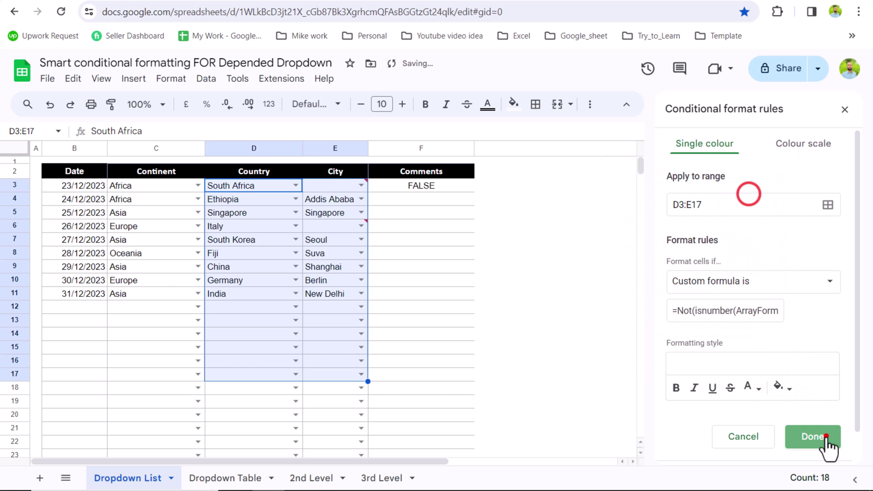
{"action": "left_click", "coordinate": [824, 437]}
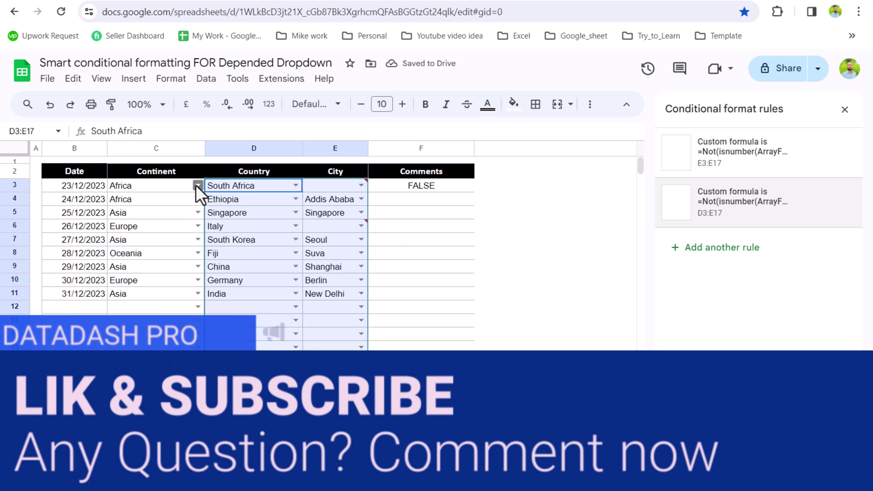
{"action": "left_click", "coordinate": [197, 185]}
Set row 3's continent to Asia and row 4's to South America, then check the cleared D4 and empty D13:E13
{"action": "left_click", "coordinate": [167, 218]}
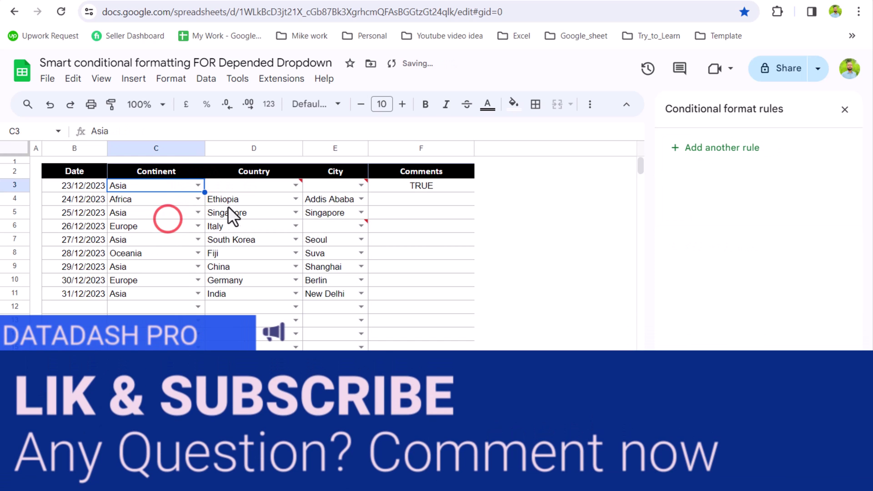
{"action": "left_click", "coordinate": [253, 253]}
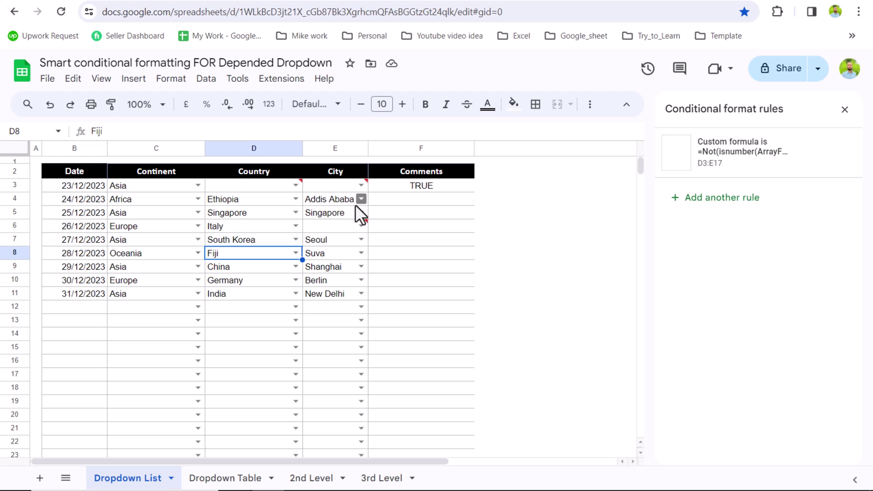
{"action": "left_click", "coordinate": [200, 200]}
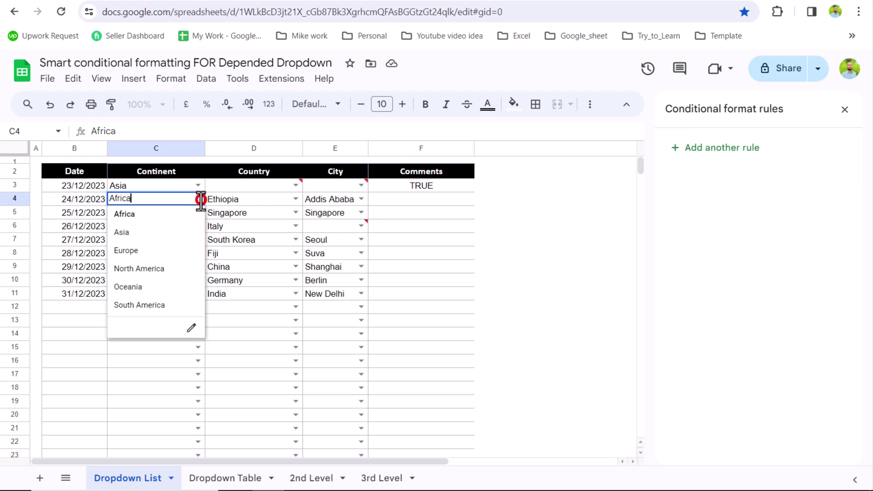
{"action": "left_click", "coordinate": [159, 305]}
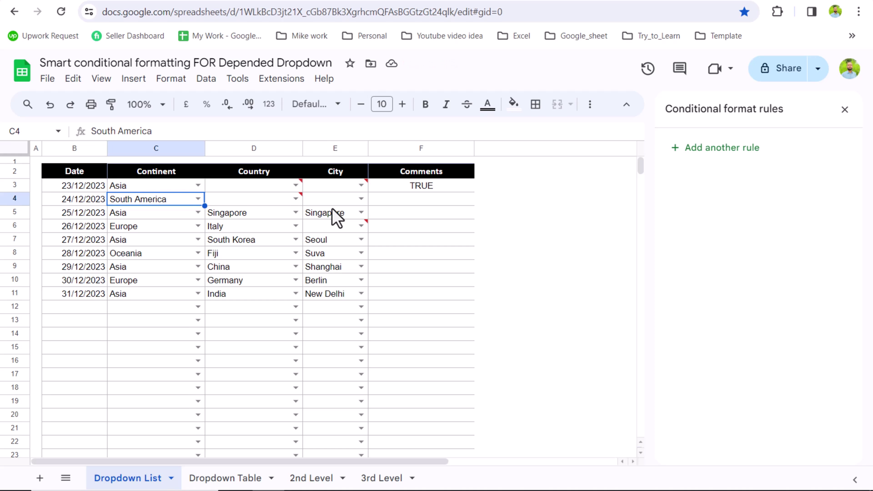
{"action": "mouse_move", "coordinate": [263, 200]}
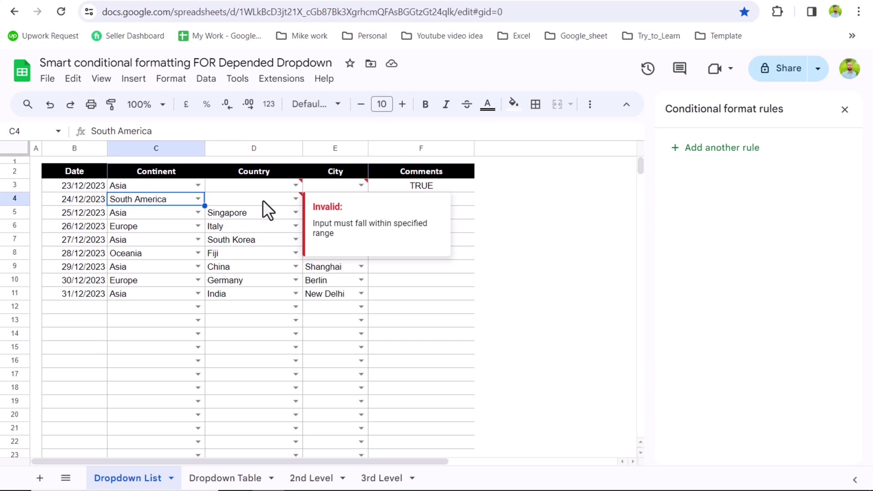
{"action": "left_click", "coordinate": [263, 200]}
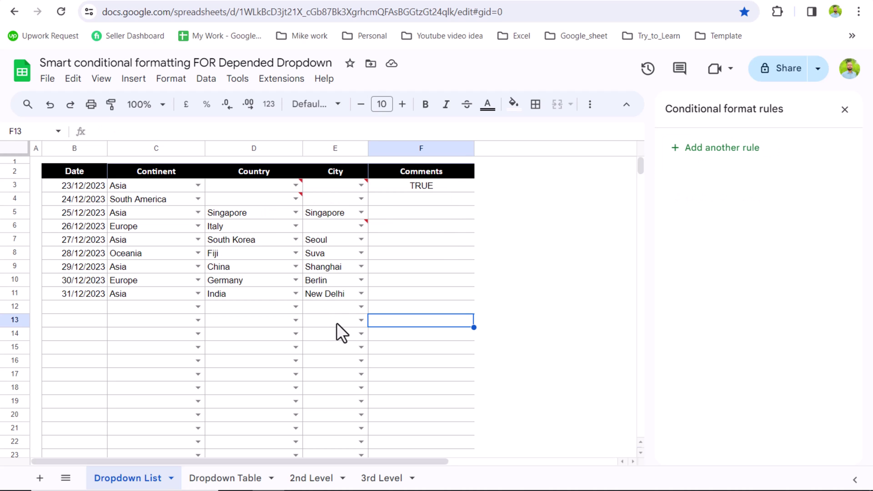
{"action": "left_click_drag", "start_coordinate": [337, 322], "coordinate": [272, 318]}
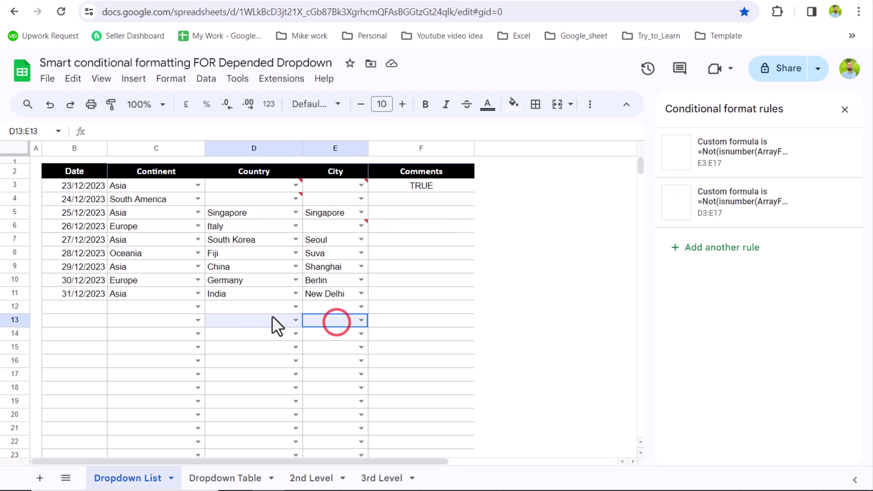
Extend the E3:E17 rule's range to E3:E1000
{"action": "left_click", "coordinate": [731, 154]}
{"action": "left_click", "coordinate": [719, 202]}
{"action": "key", "text": "BackSpace"}
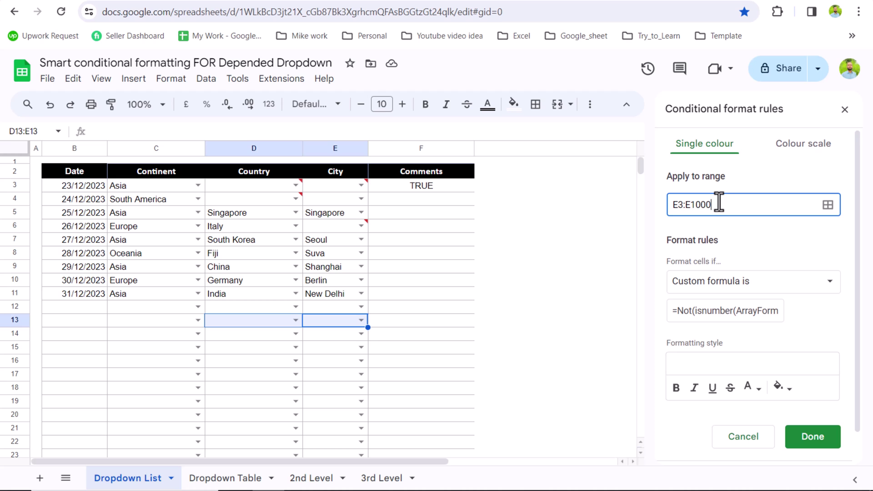
{"action": "left_click", "coordinate": [822, 438]}
Extend the D3:E17 rule to D3:E1000 and drag it above the E3:E1000 rule
{"action": "left_click", "coordinate": [743, 227]}
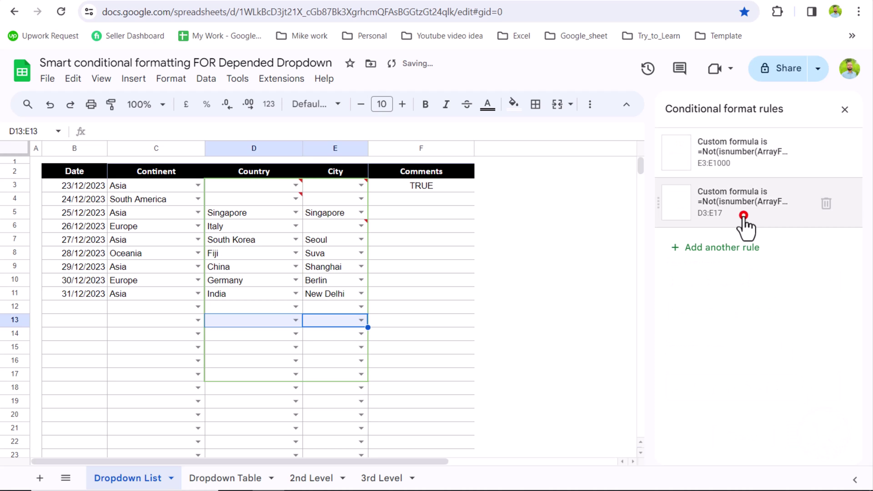
{"action": "left_click", "coordinate": [730, 209]}
{"action": "key", "text": "BackSpace"}
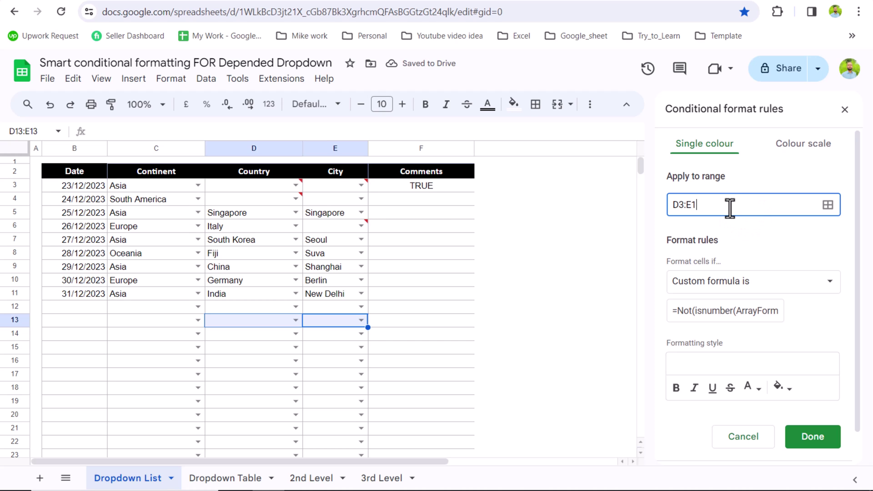
{"action": "type", "text": "000"}
{"action": "left_click", "coordinate": [822, 432]}
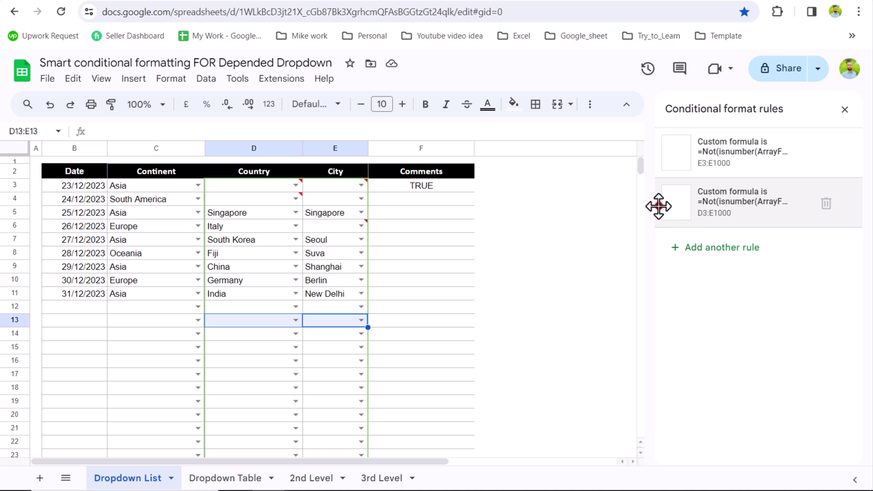
{"action": "mouse_move", "coordinate": [658, 205]}
{"action": "left_mouse_down"}
{"action": "mouse_move", "coordinate": [659, 151]}
{"action": "mouse_move", "coordinate": [664, 214]}
{"action": "left_mouse_up"}
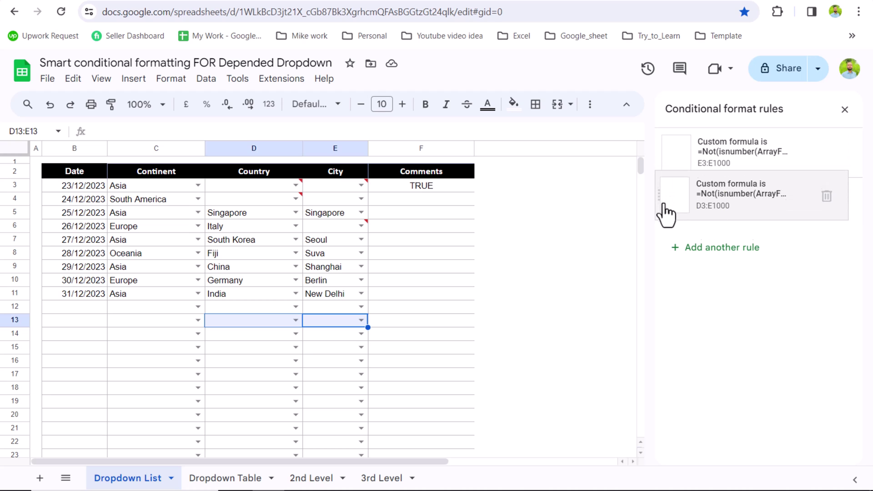